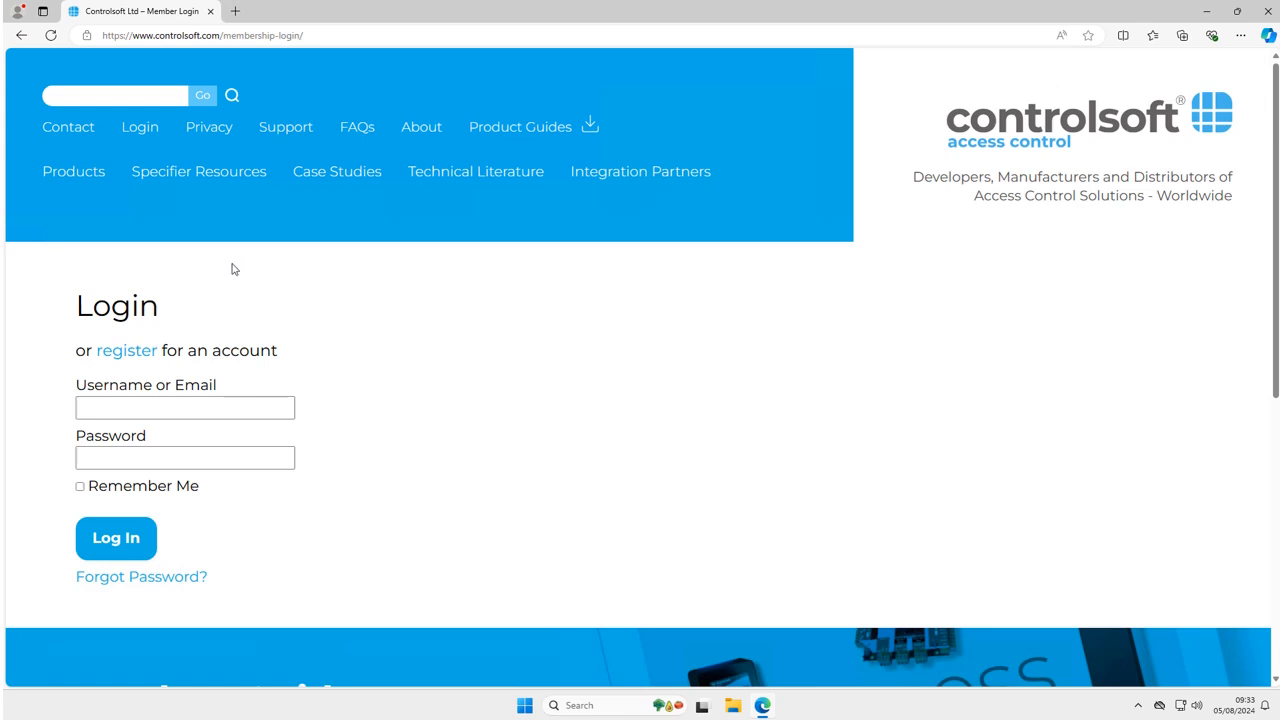
# Open the Controlsoft installer registration page and scroll through the form
pyautogui.click(136, 357)
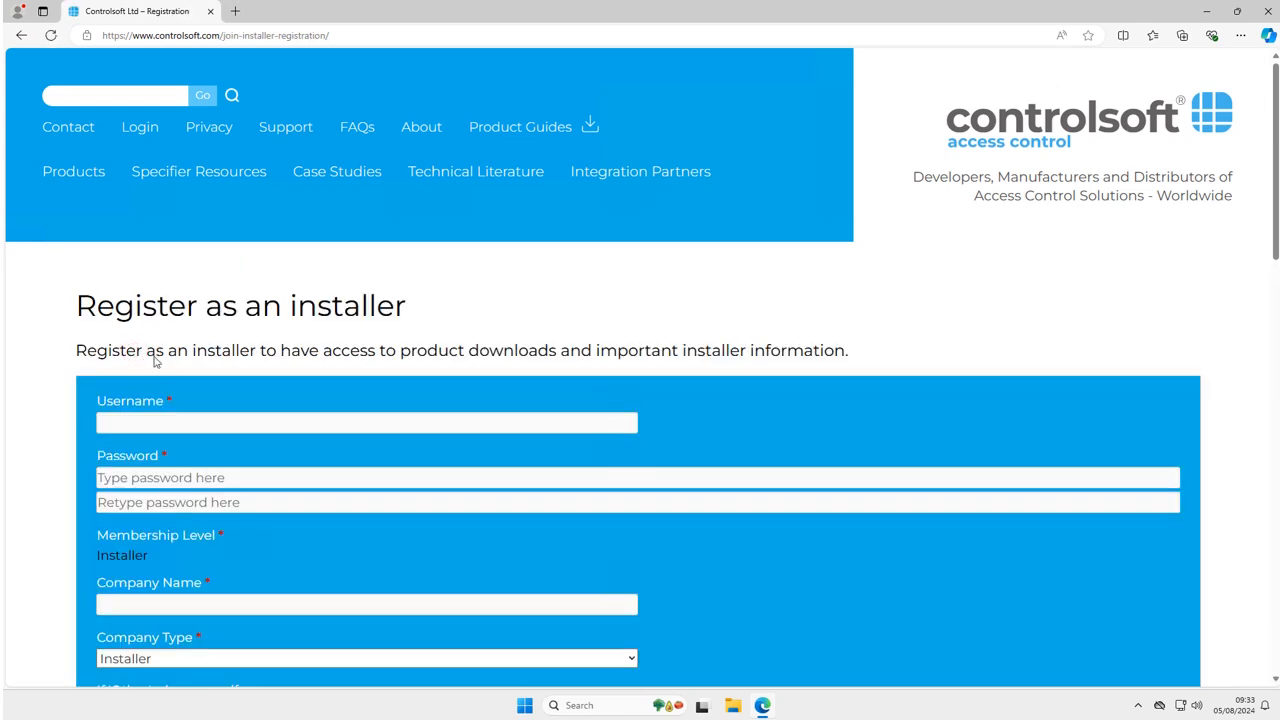
pyautogui.scroll(-3, 44, 385)
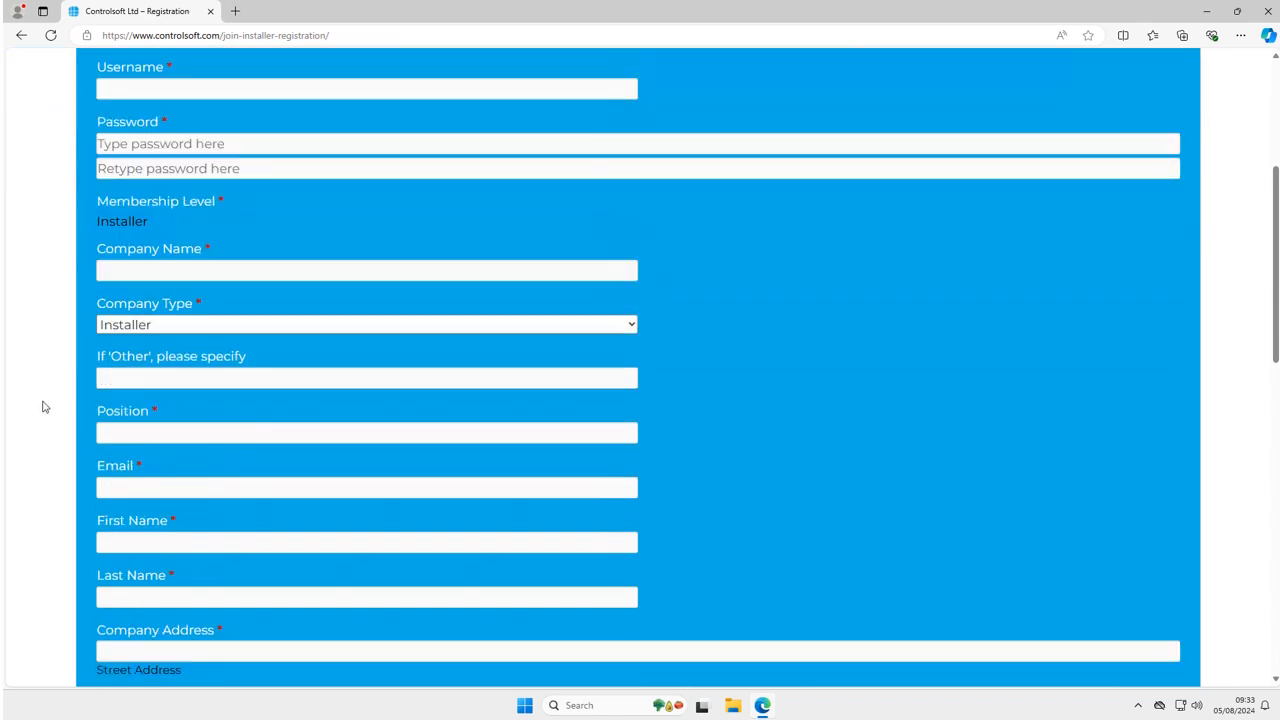
pyautogui.scroll(-5, 43, 407)
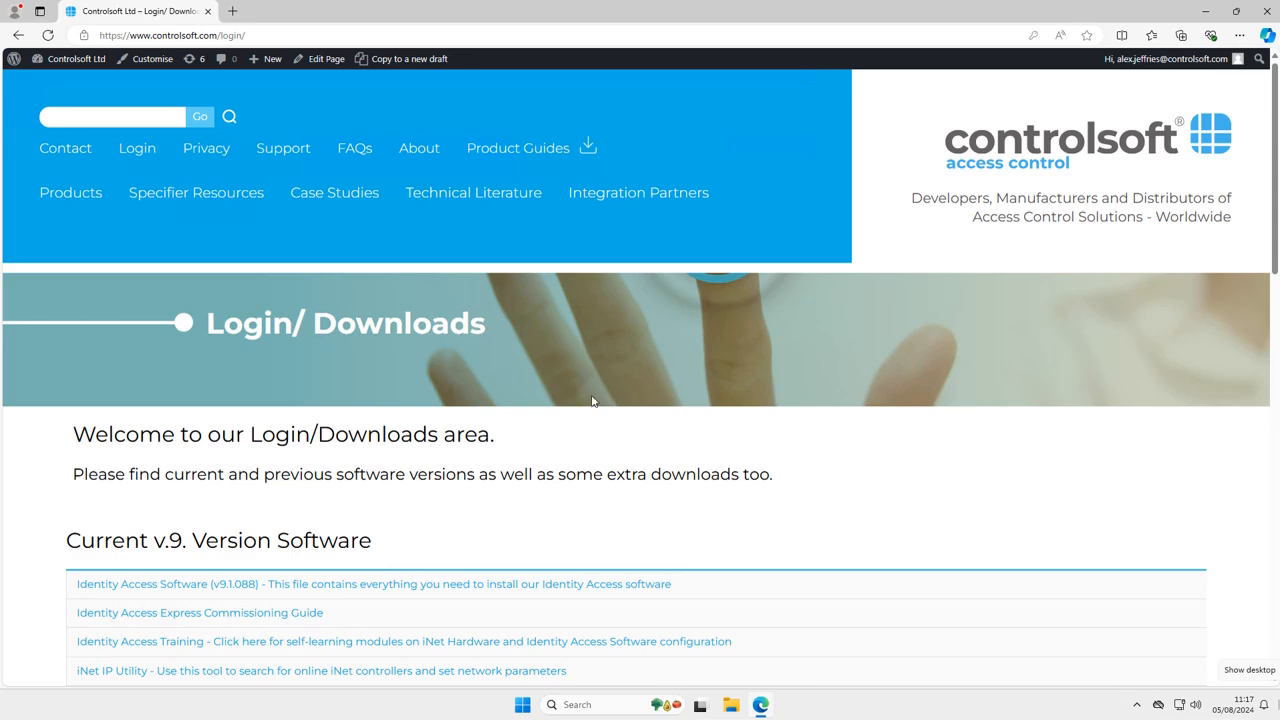
# Download the Identity Access Software v9.1.088 installer and minimise the browser
pyautogui.scroll(-3, 593, 401)
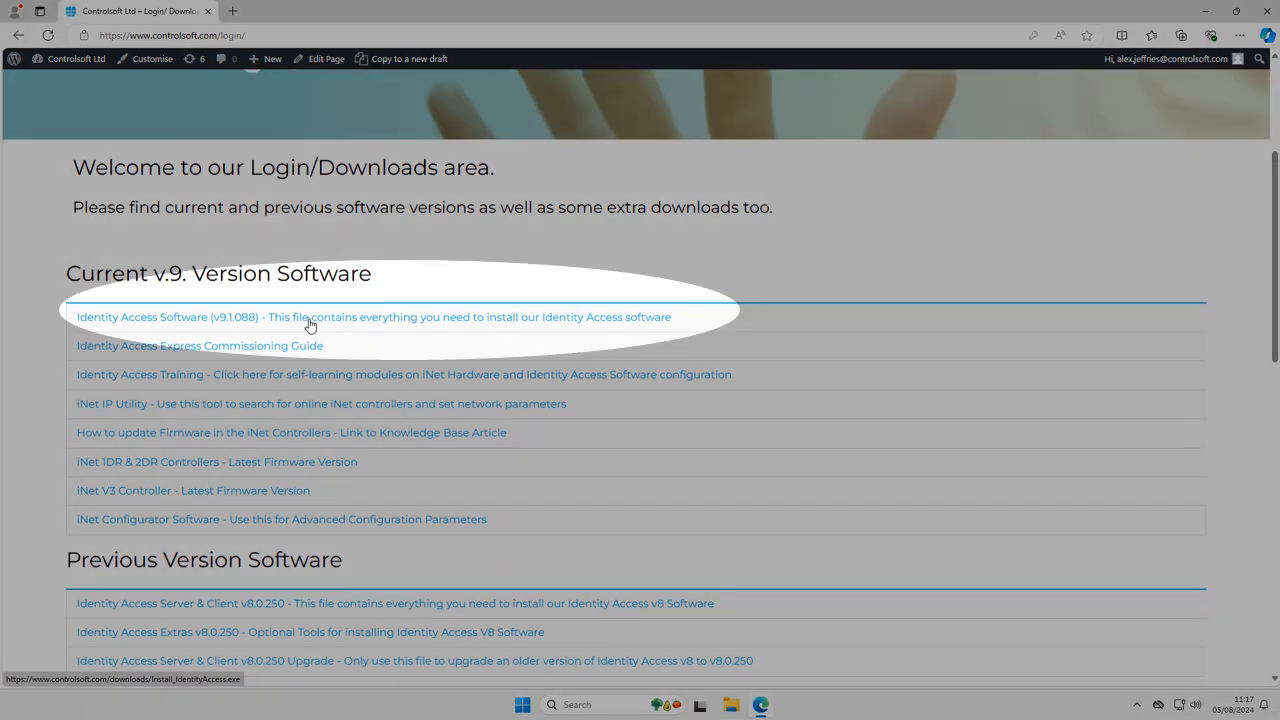
pyautogui.click(310, 318)
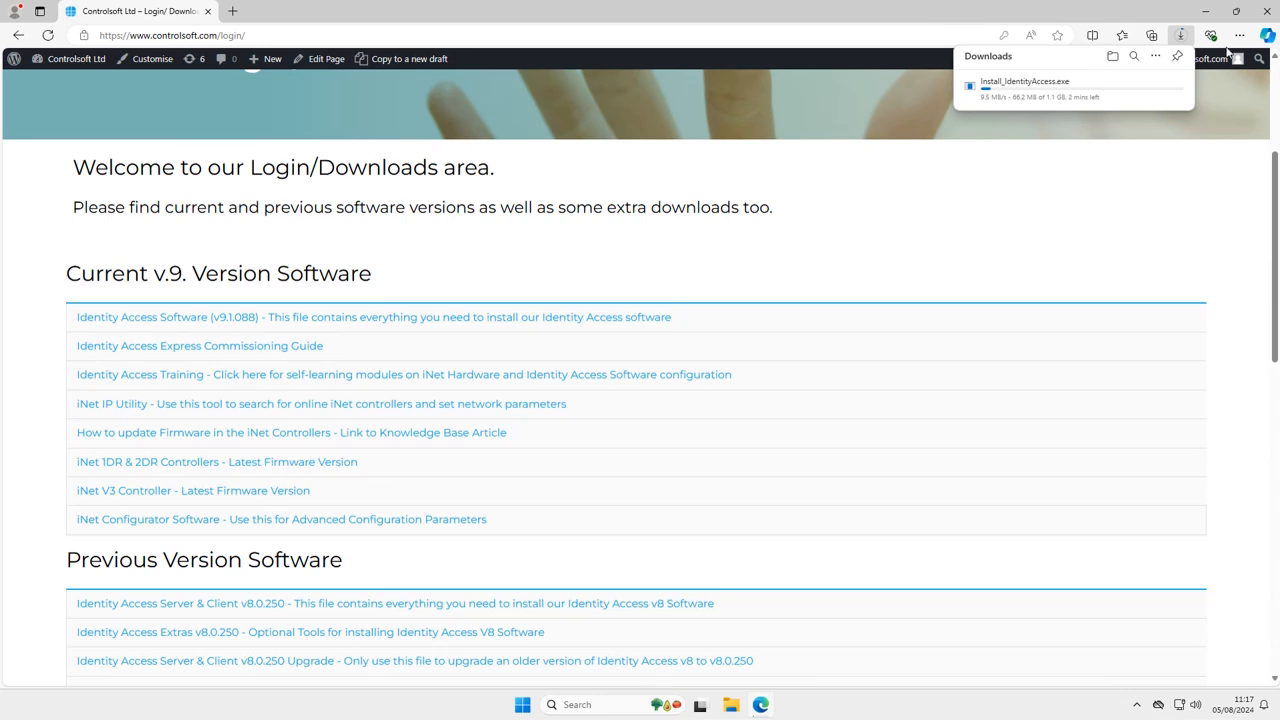
pyautogui.click(1213, 11)
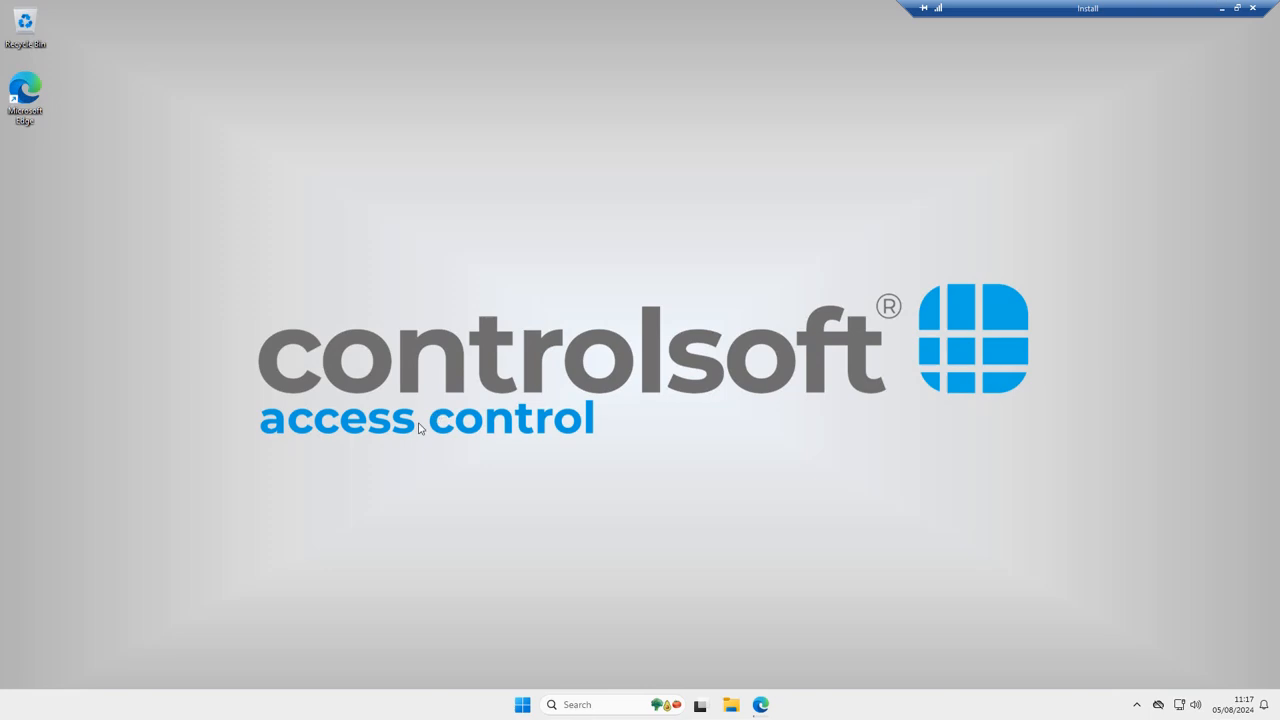
# Run a Windows Update check from Settings, then close Settings once it reports up to date
pyautogui.rightClick(524, 701)
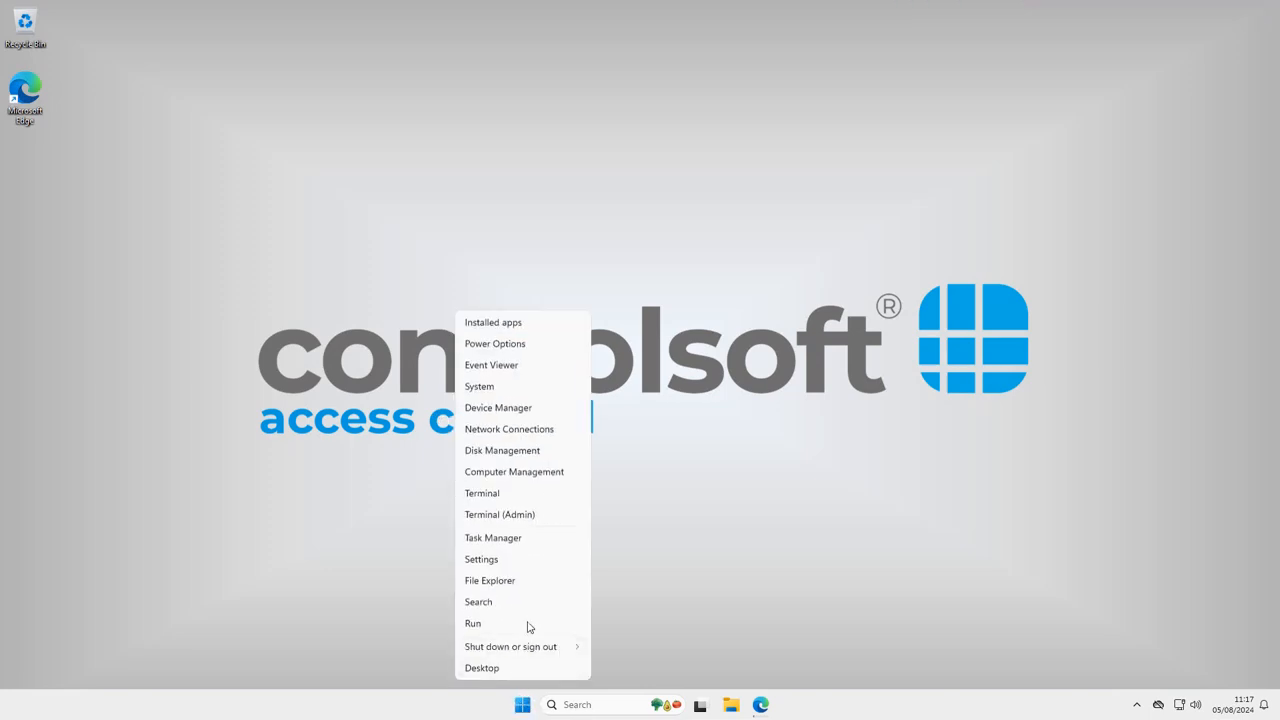
pyautogui.click(516, 560)
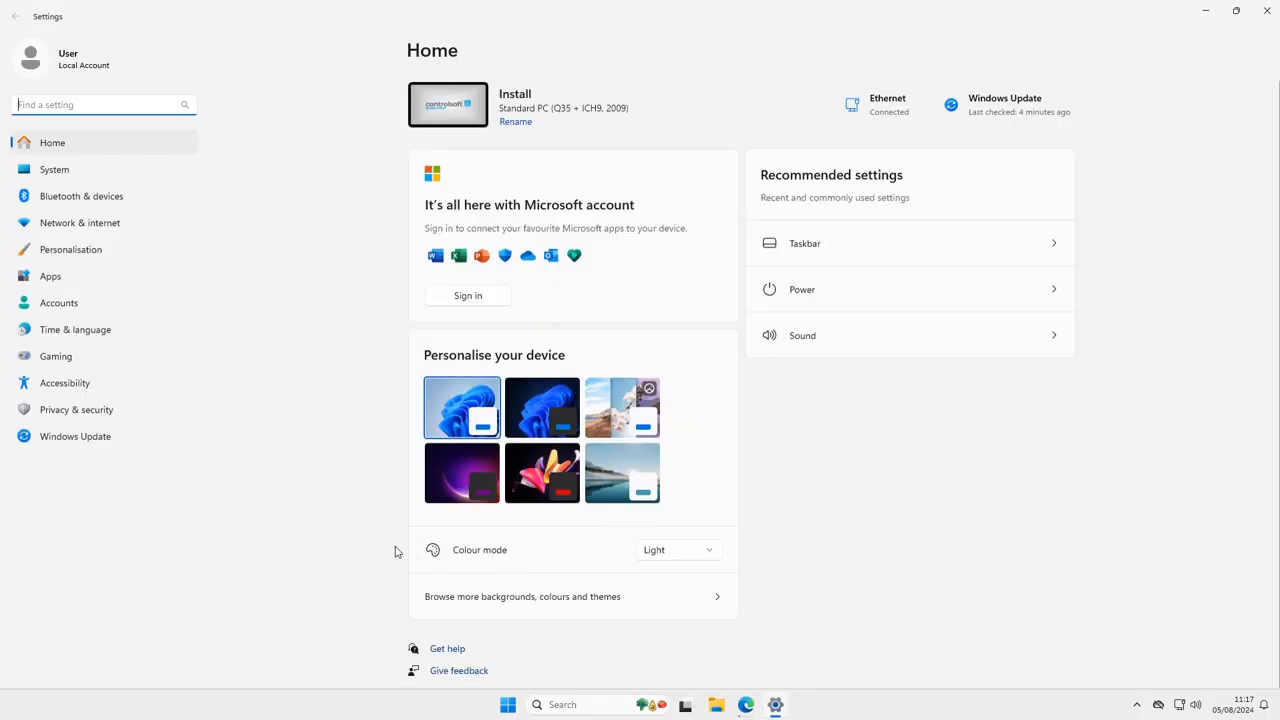
pyautogui.click(100, 306)
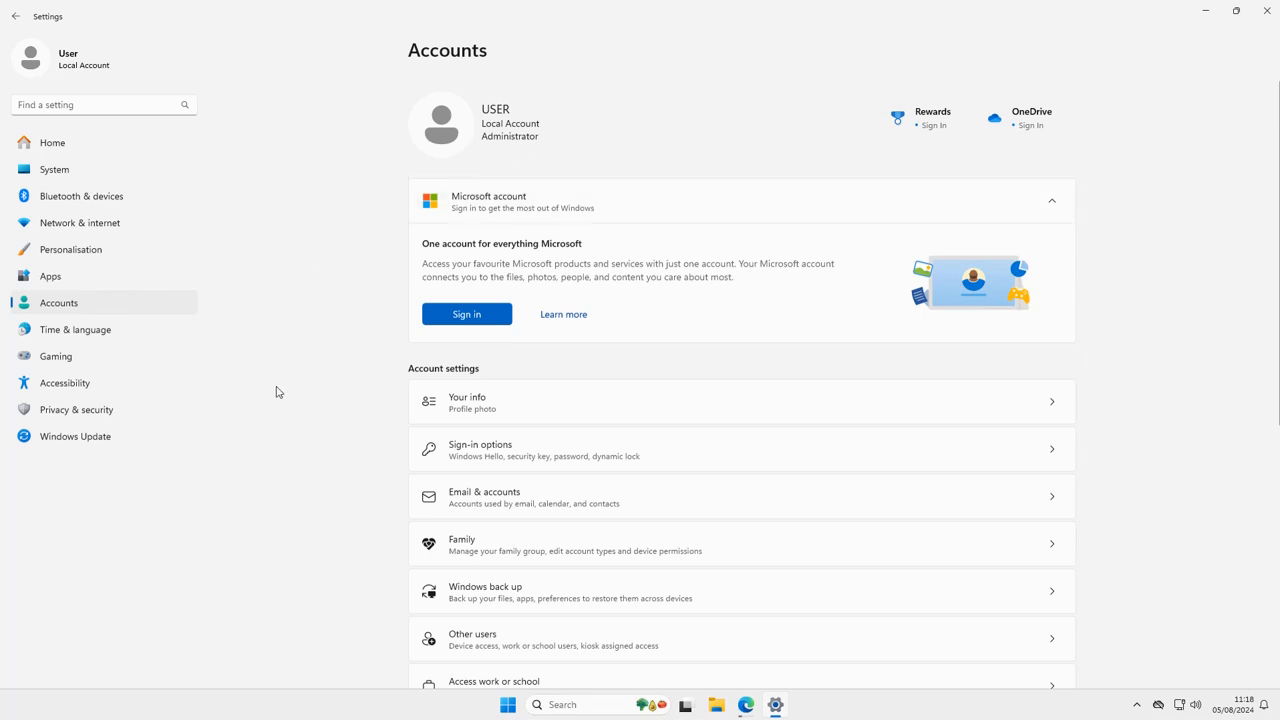
pyautogui.click(90, 443)
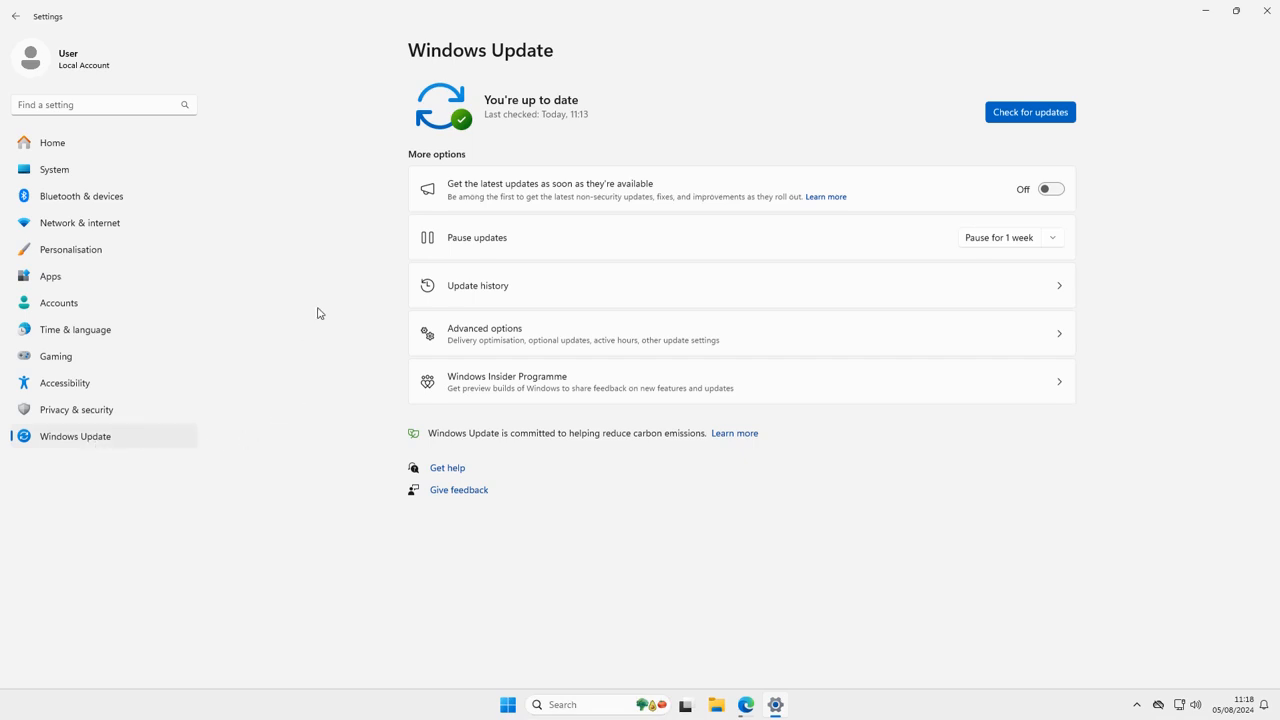
pyautogui.click(1012, 119)
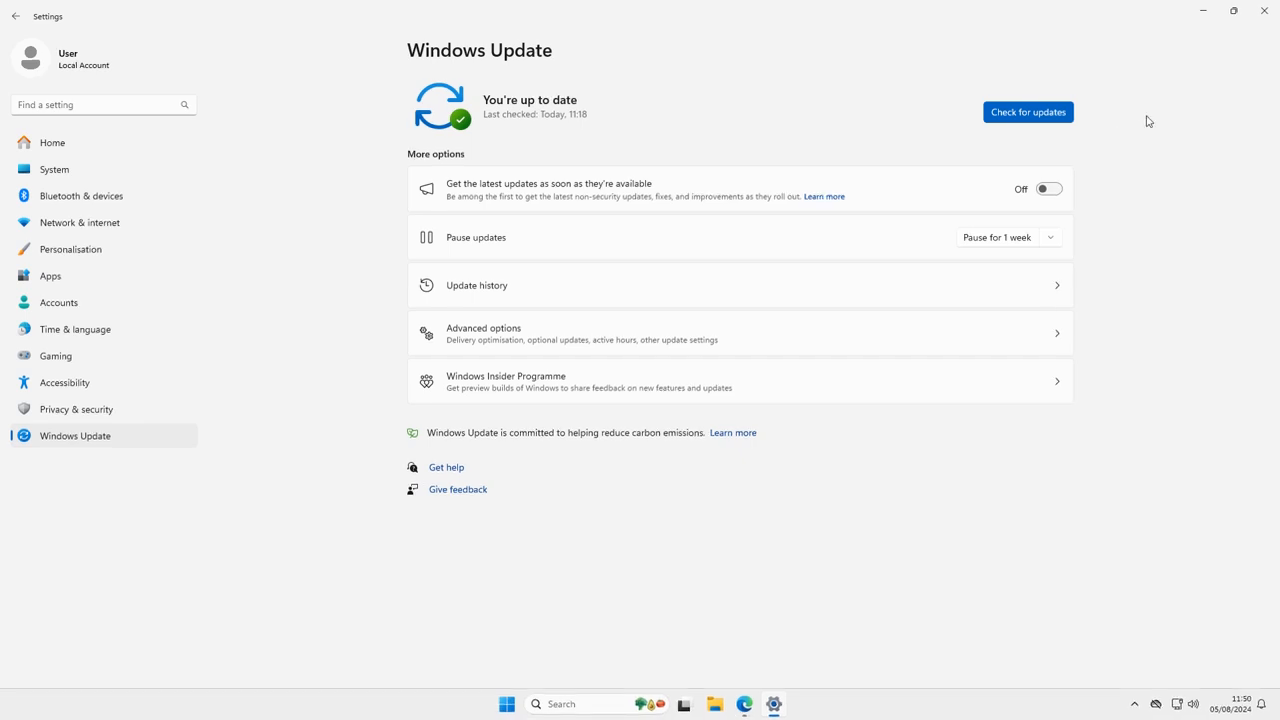
pyautogui.click(1270, 14)
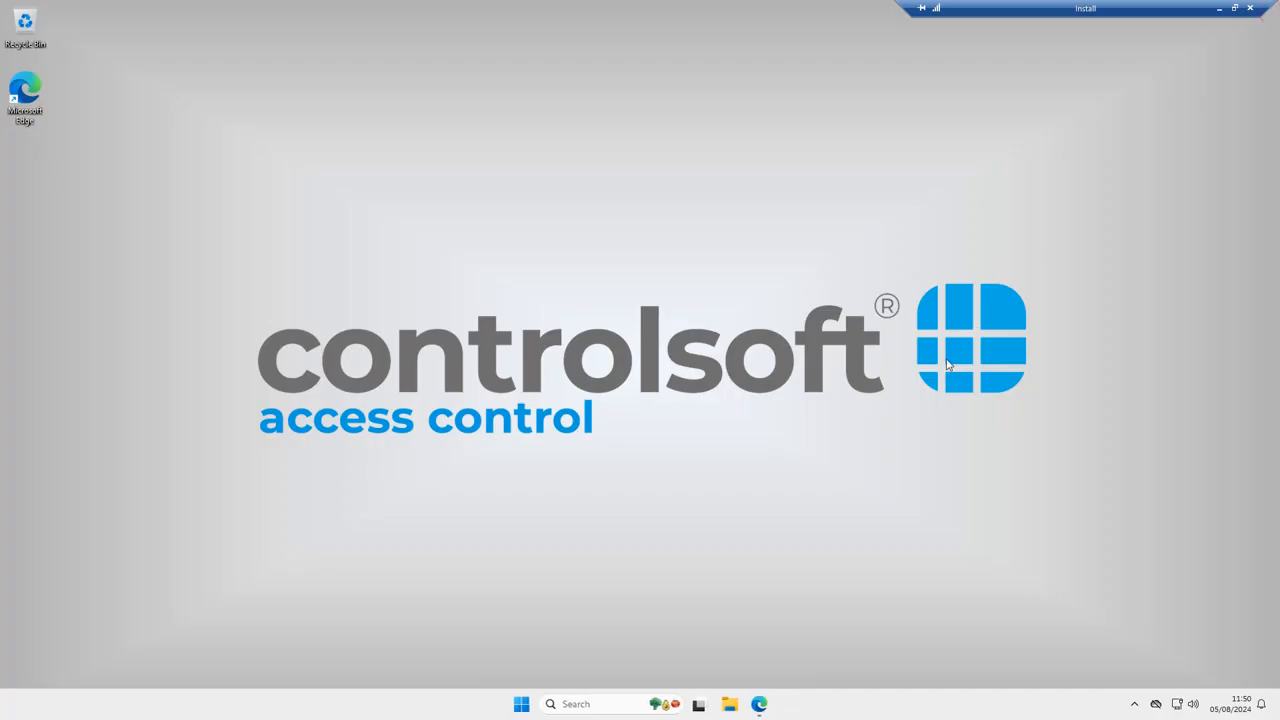
# Show the downloaded Install_IdentityAccess.exe in its Downloads folder via Edge's downloads list
pyautogui.click(759, 704)
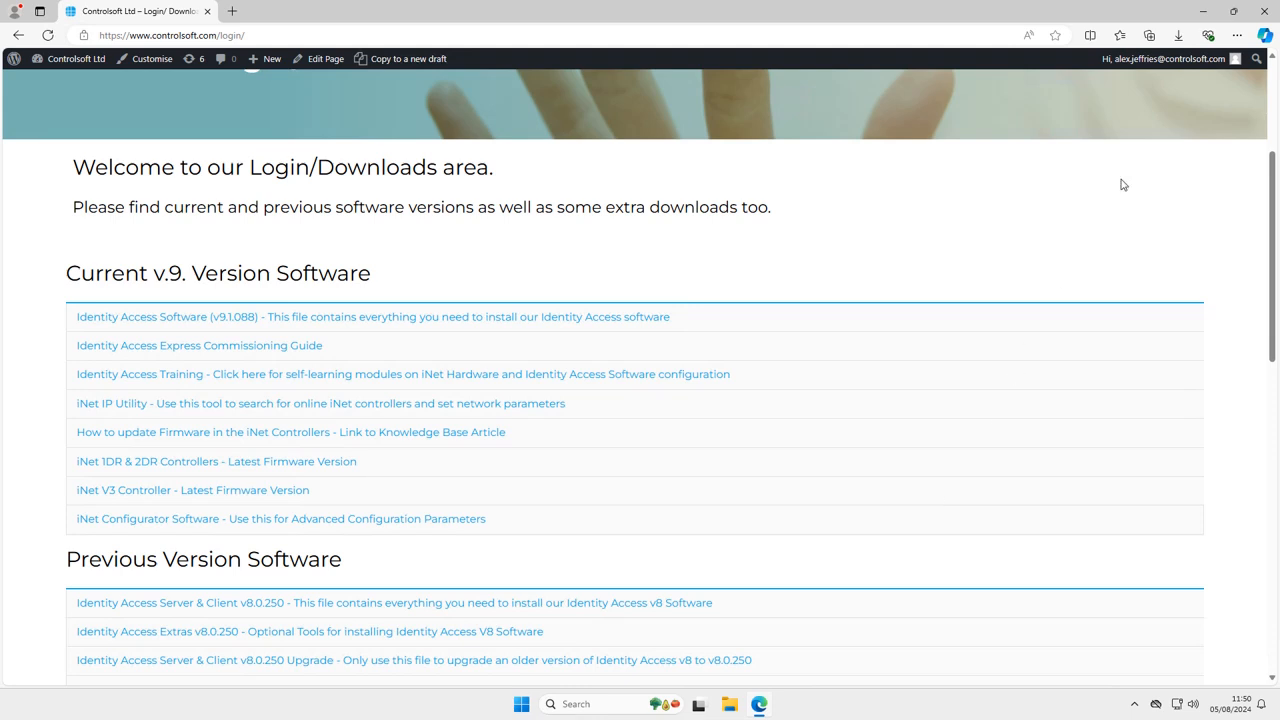
pyautogui.click(1178, 40)
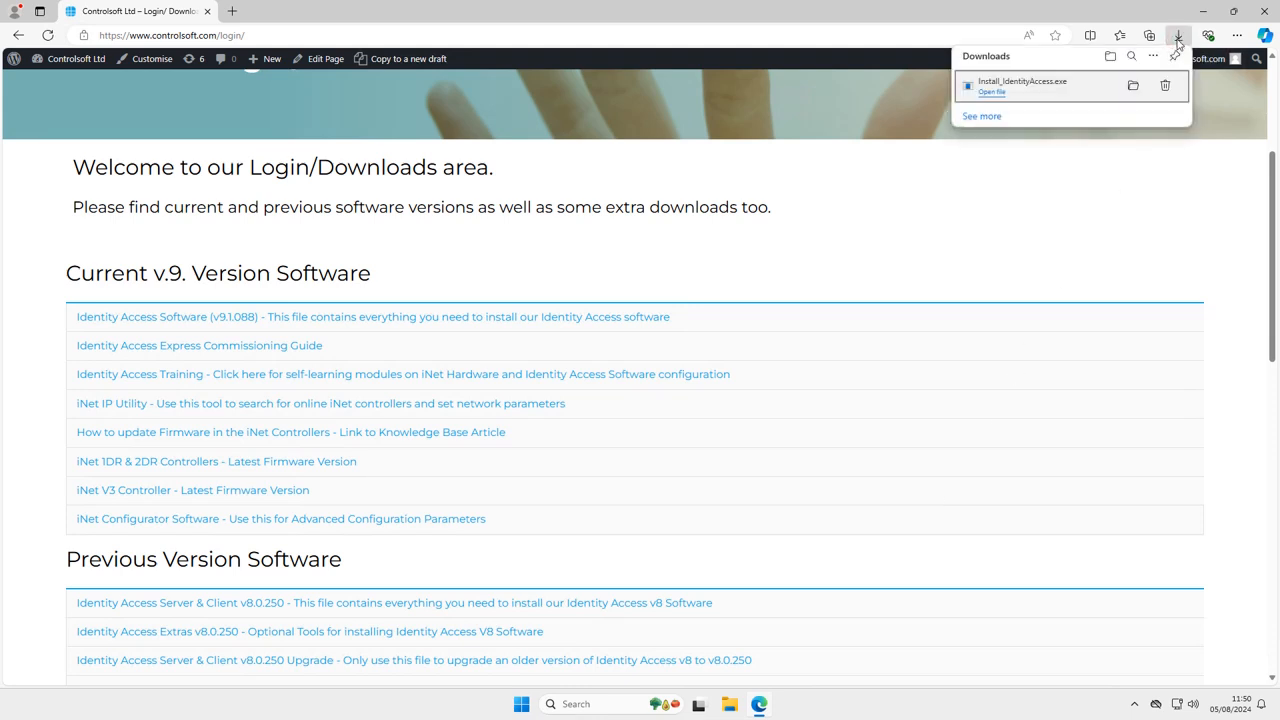
pyautogui.click(1133, 87)
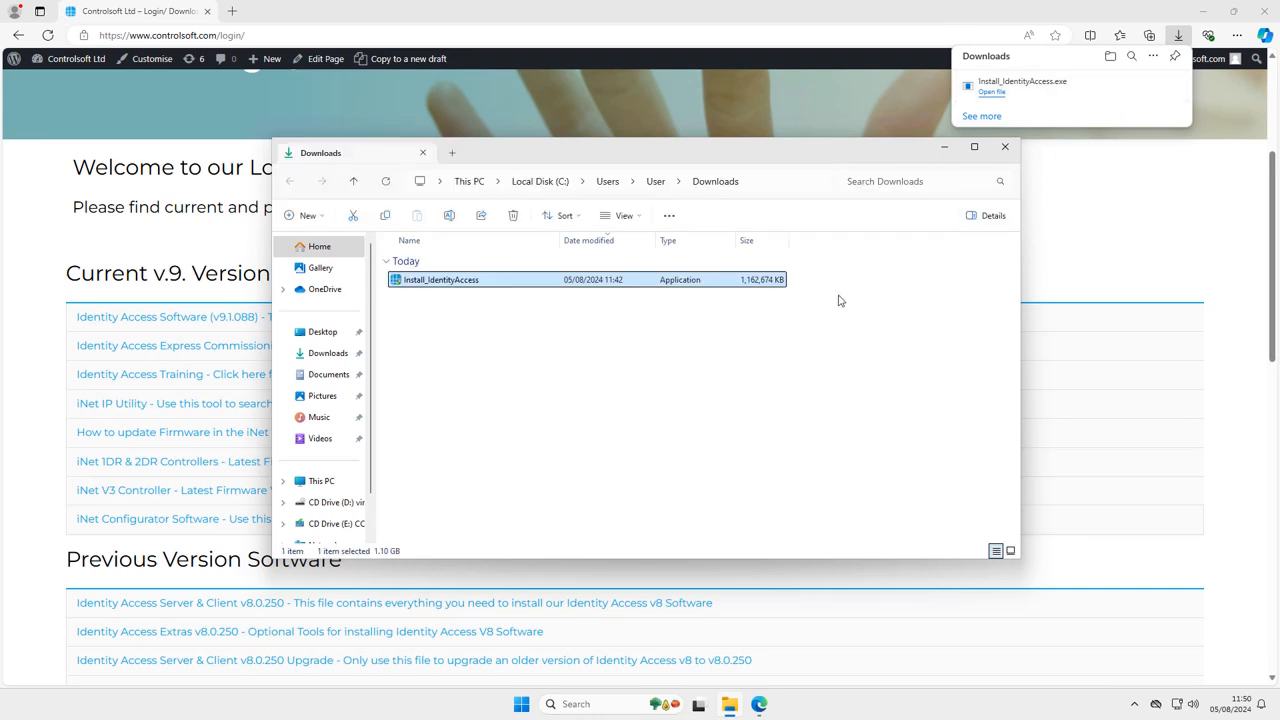
# Run Install_IdentityAccess from Downloads and approve the User Account Control prompt
pyautogui.click(634, 348)
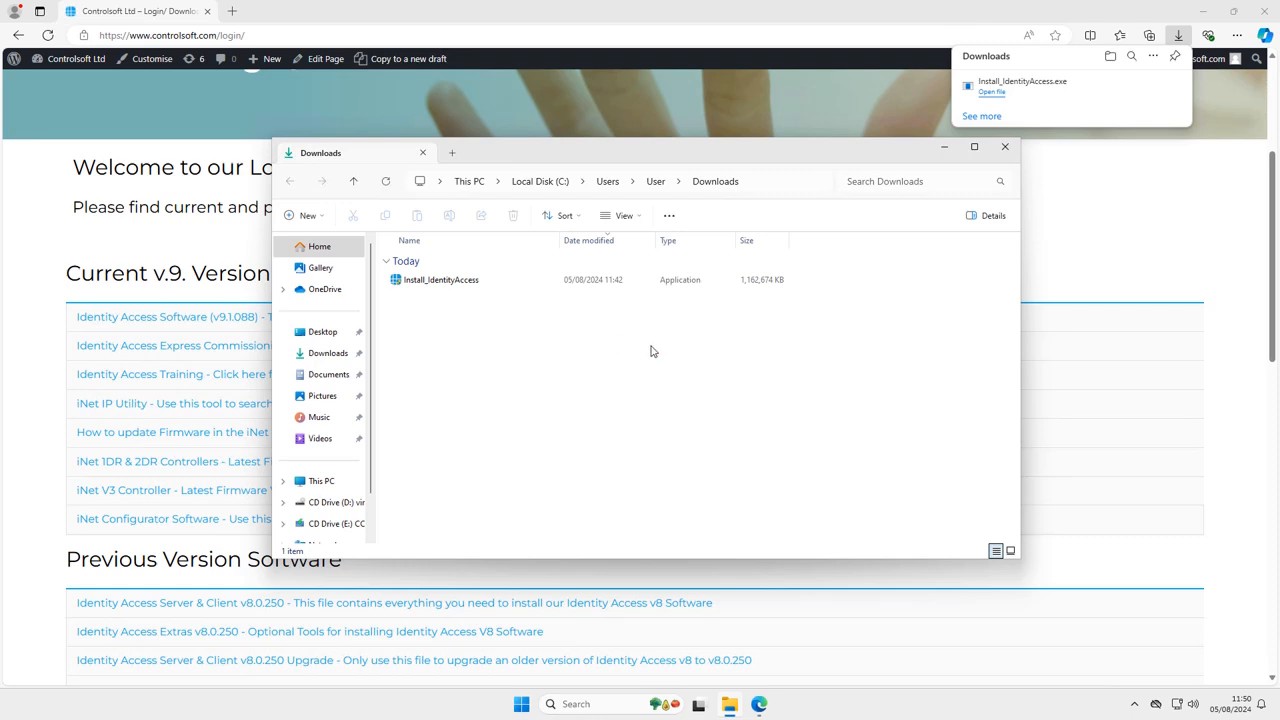
pyautogui.click(490, 287)
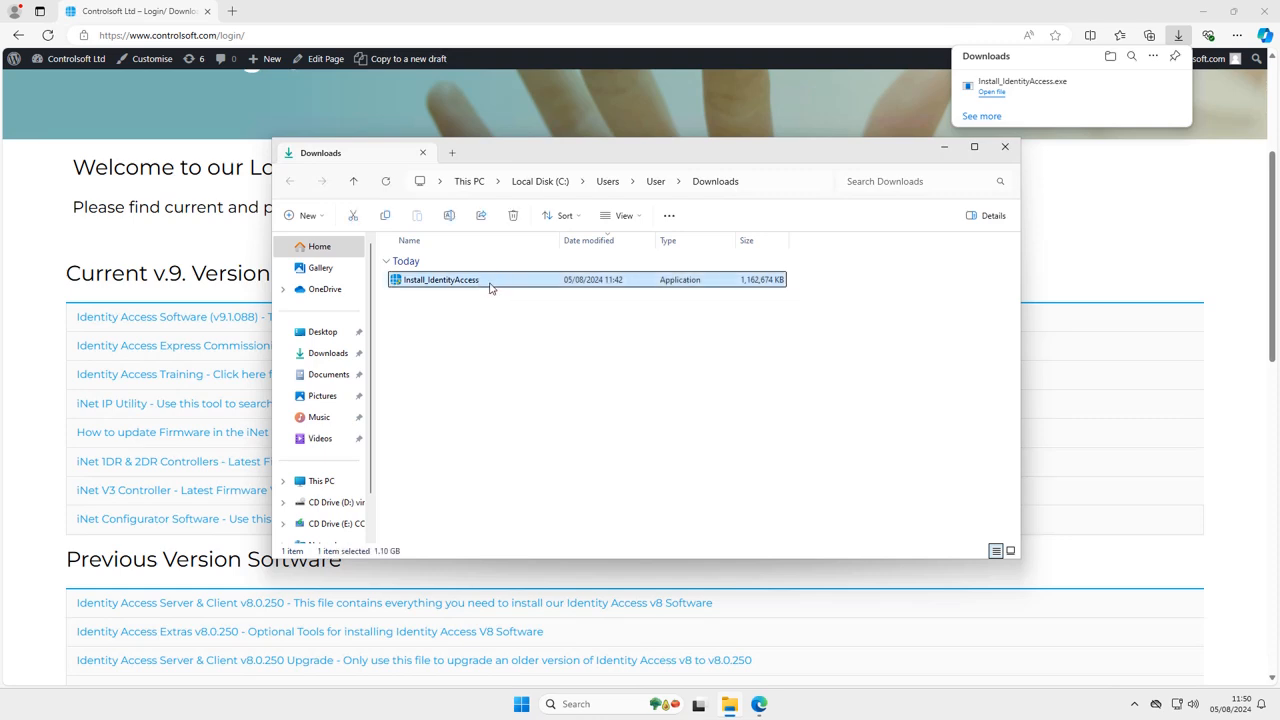
pyautogui.doubleClick(490, 287)
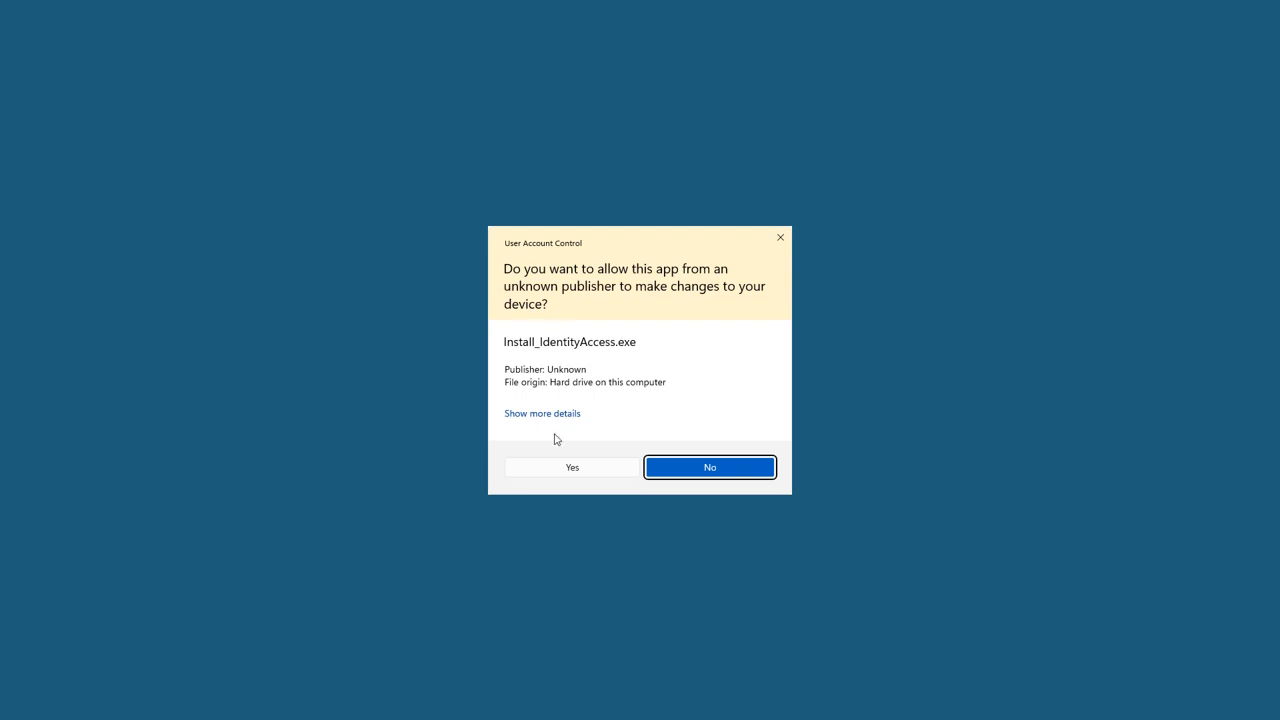
pyautogui.click(560, 469)
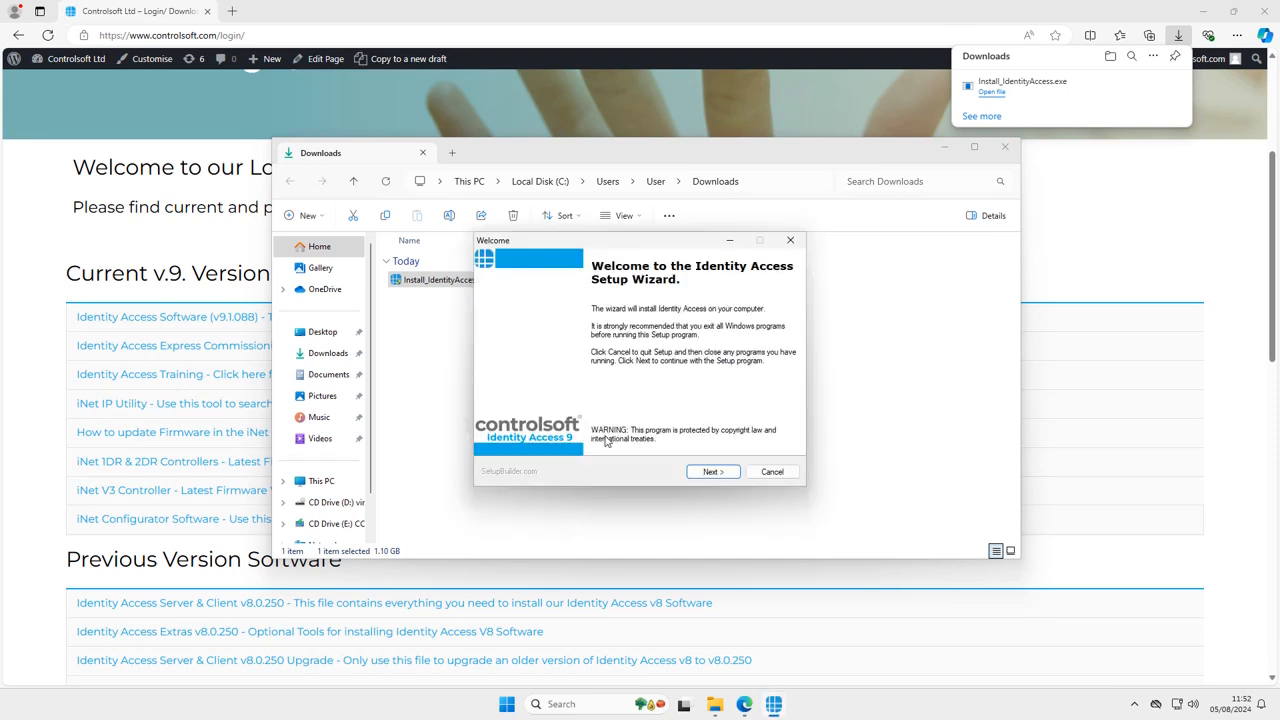
# Accept the licence, default folder and Full Installation, advancing to Integrator Details
pyautogui.click(718, 472)
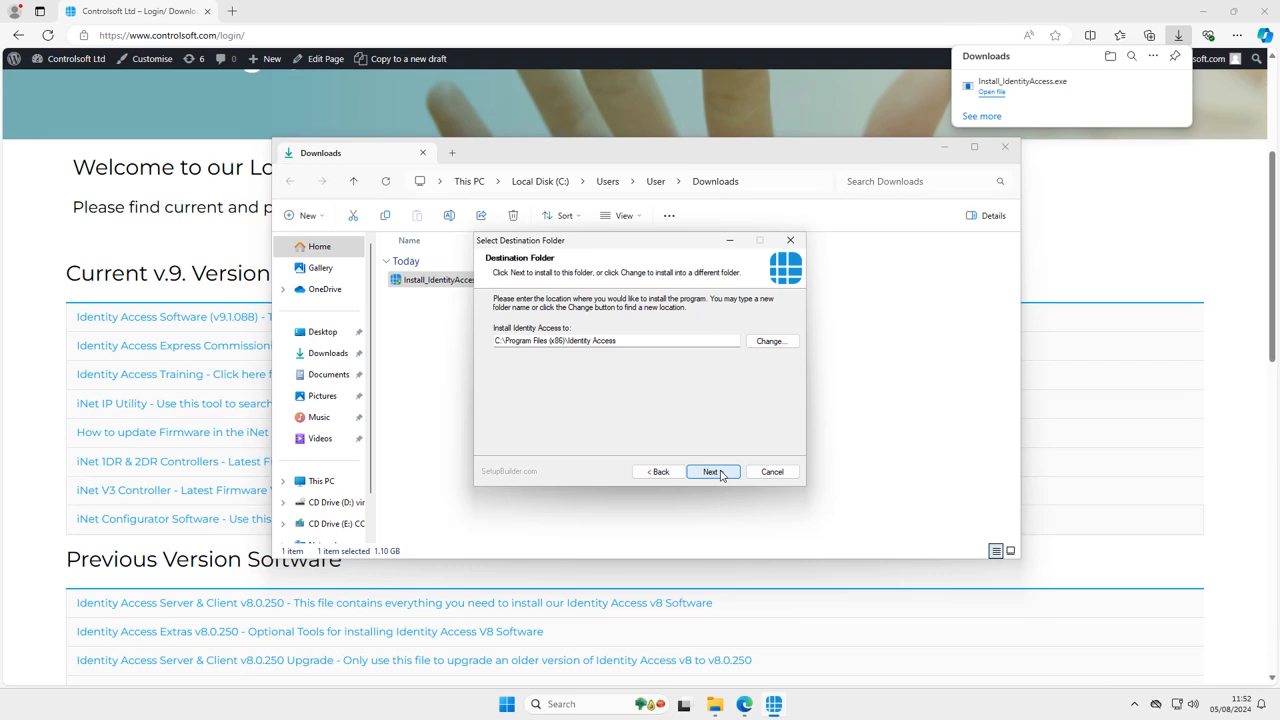
pyautogui.click(712, 472)
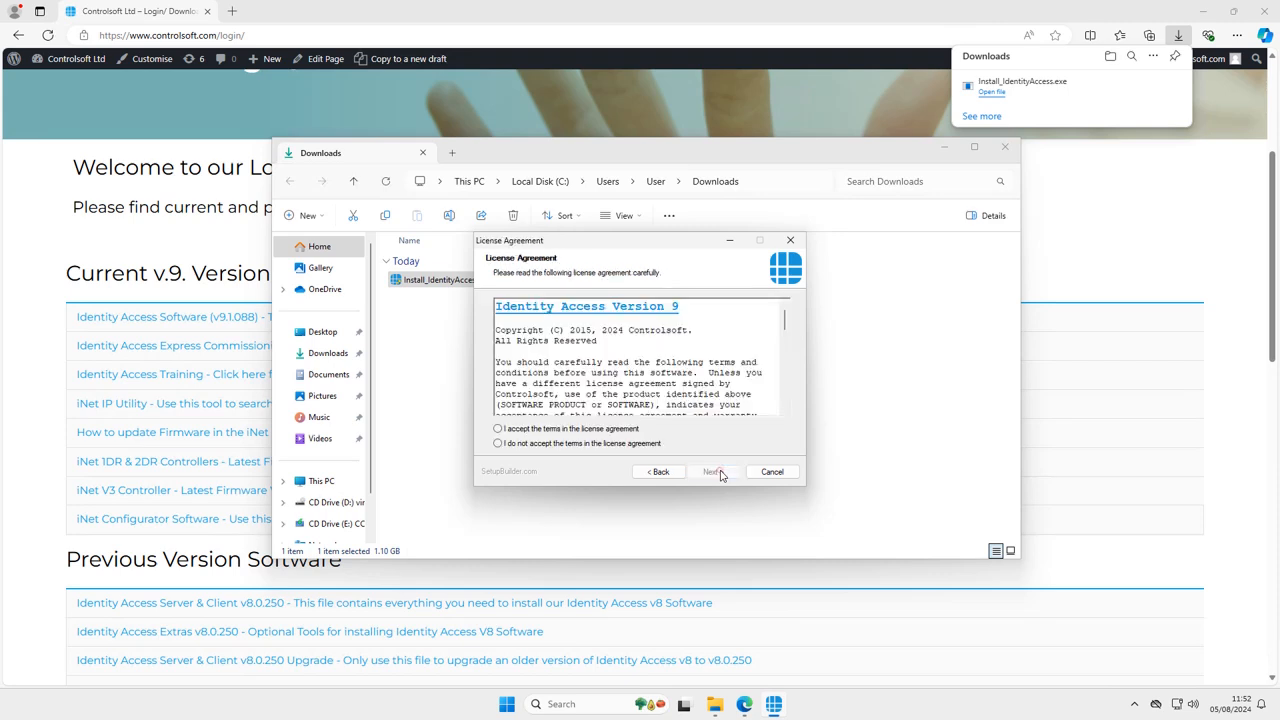
pyautogui.click(614, 431)
pyautogui.click(713, 473)
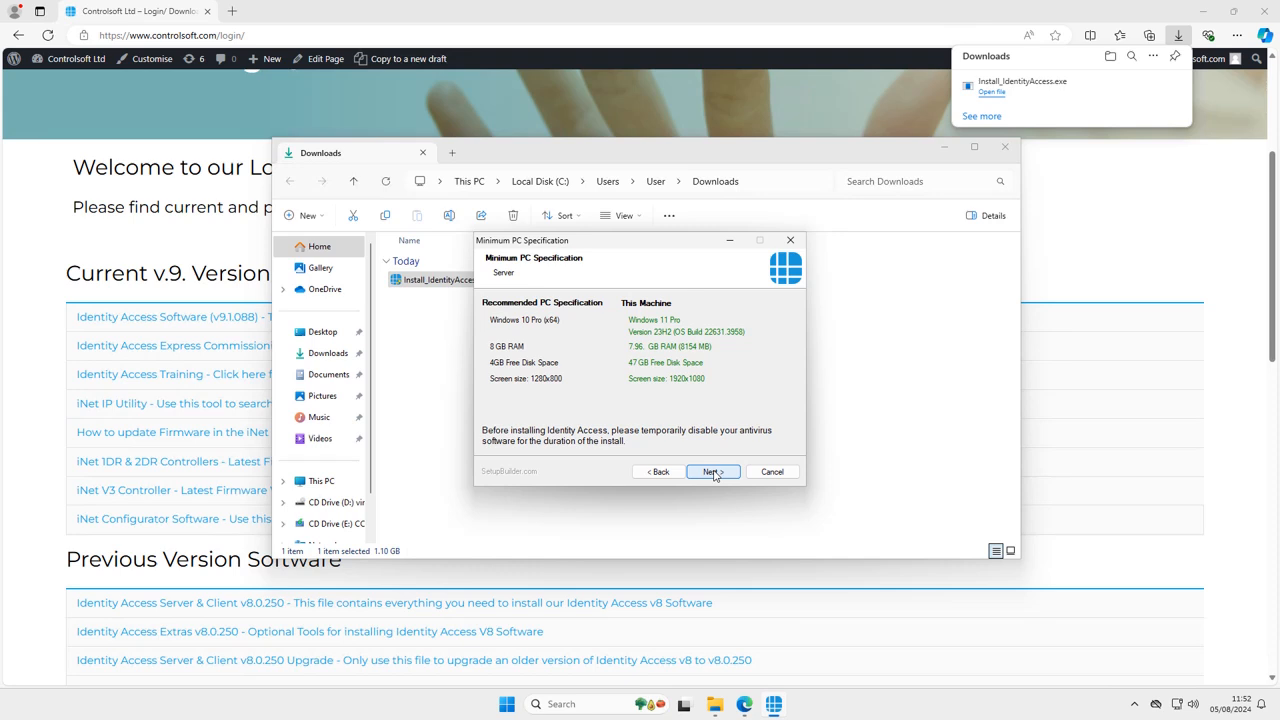
pyautogui.click(712, 472)
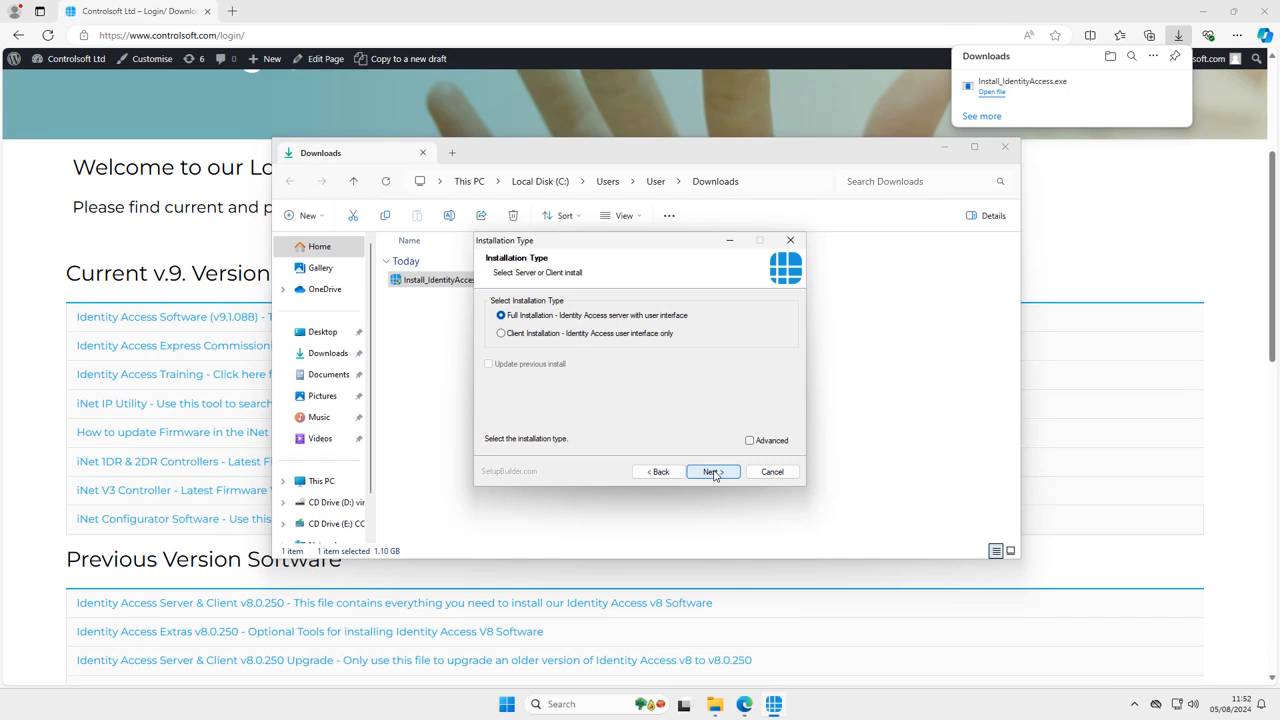
pyautogui.click(712, 472)
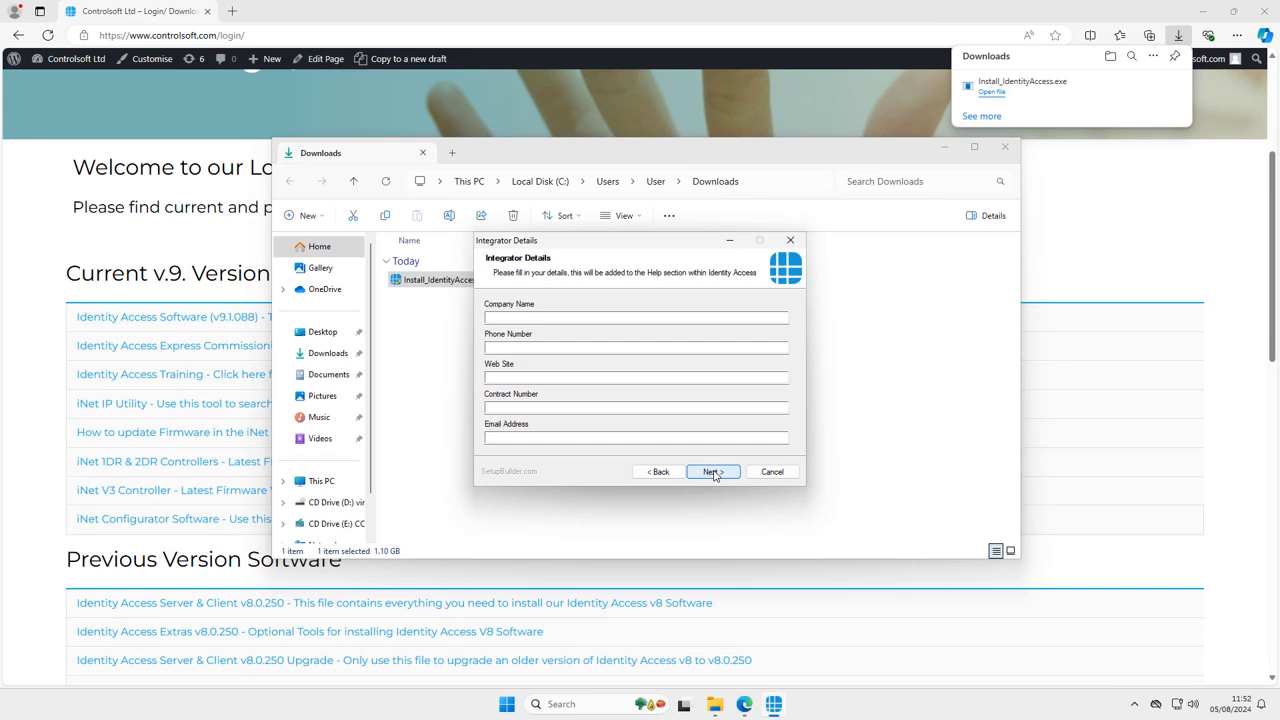
pyautogui.click(531, 317)
pyautogui.write('Controlso')
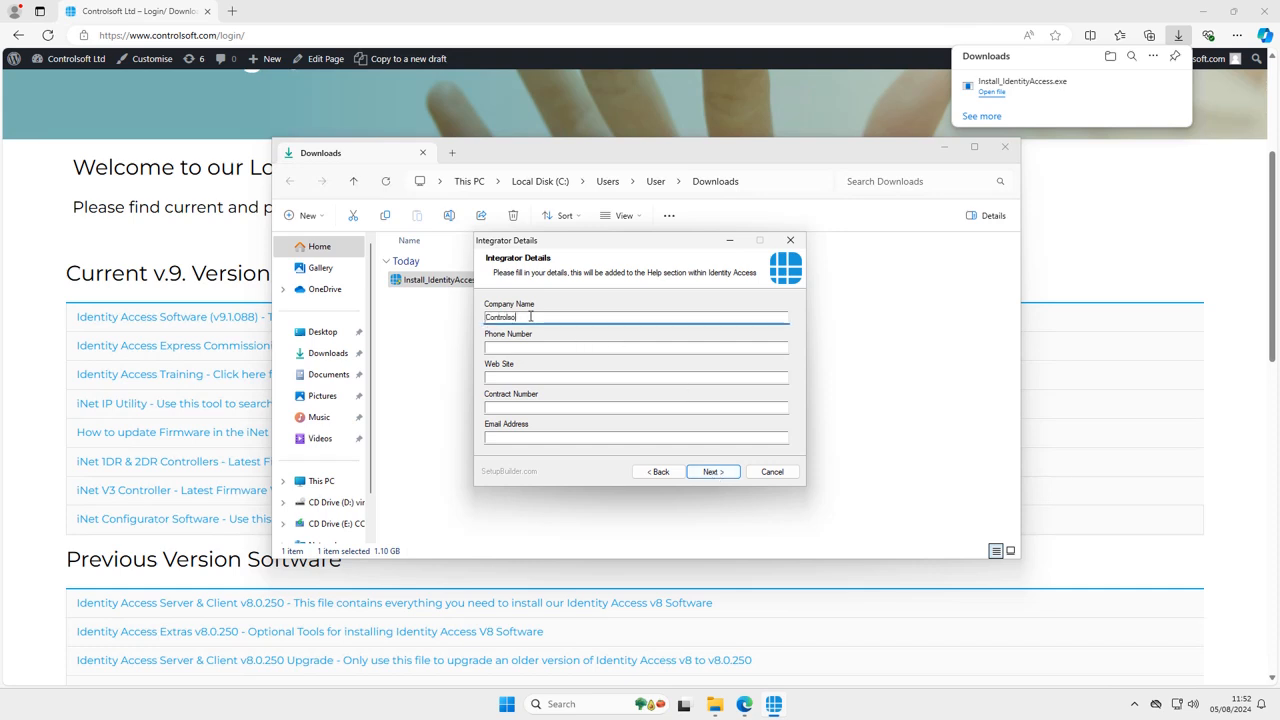
pyautogui.write('ft Ltd')
pyautogui.click(524, 347)
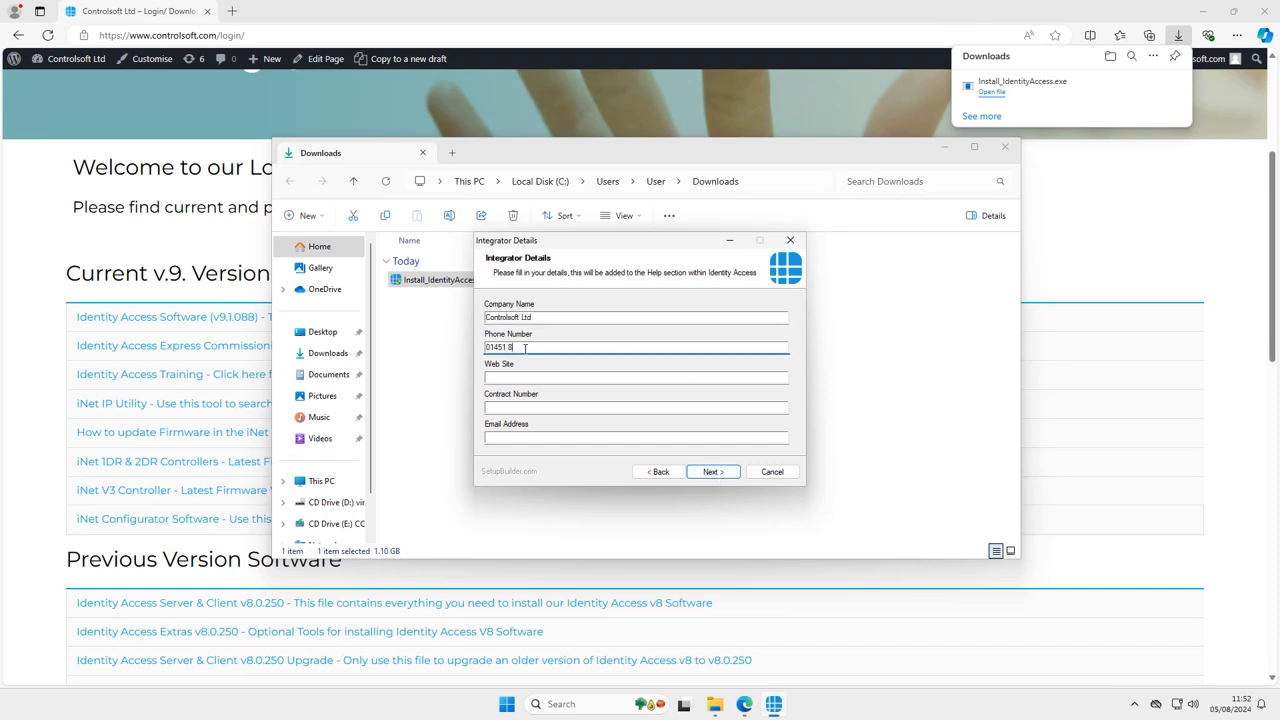
pyautogui.press('Tab')
pyautogui.write('www.controlsoft.com')
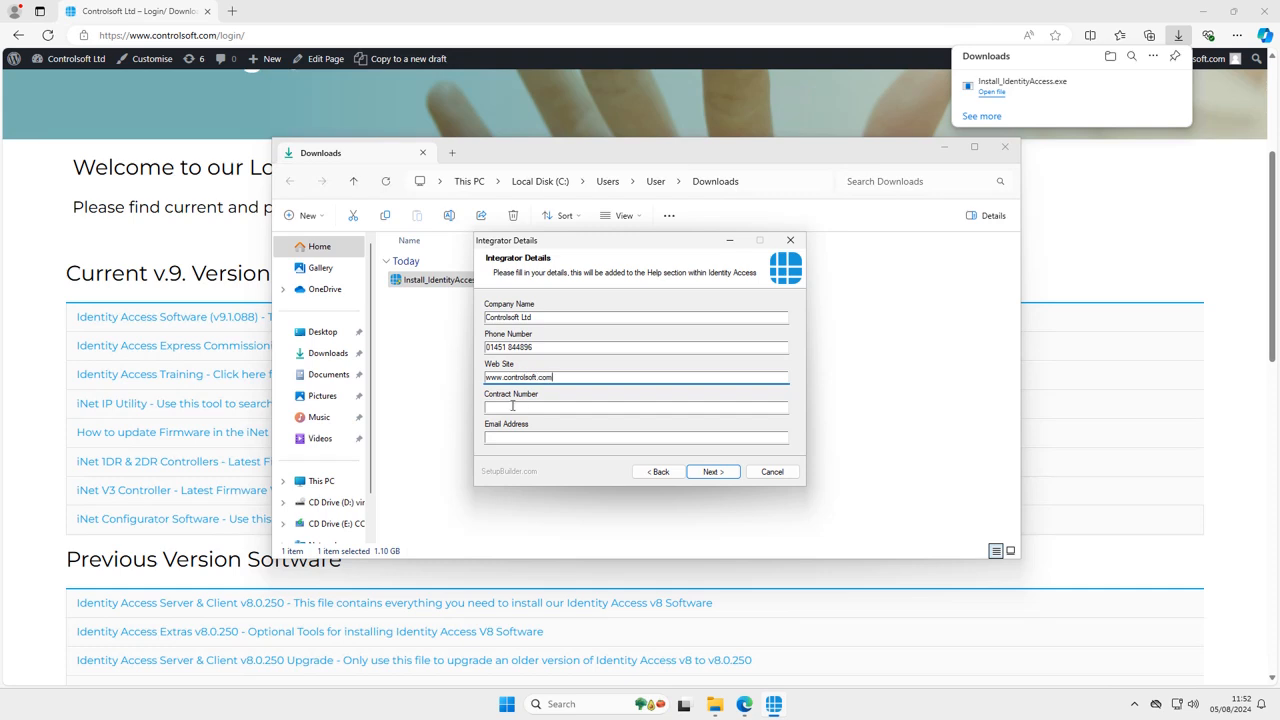
pyautogui.click(512, 406)
pyautogui.click(510, 437)
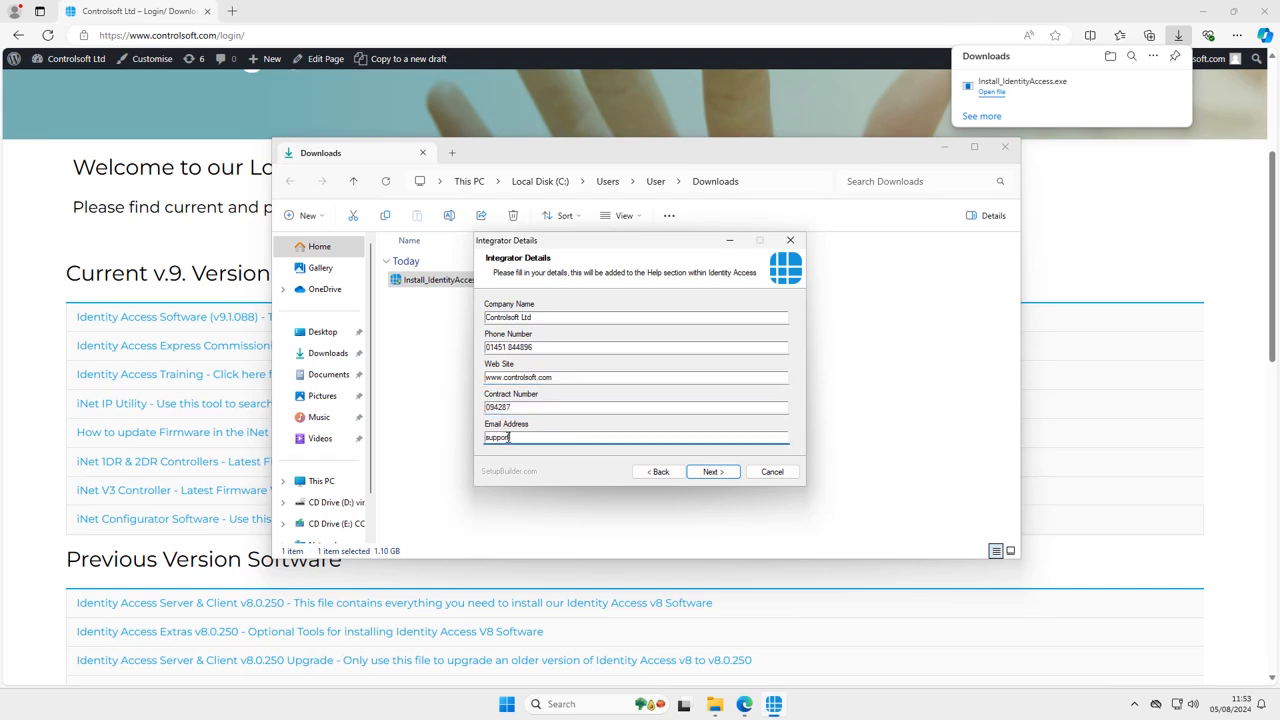
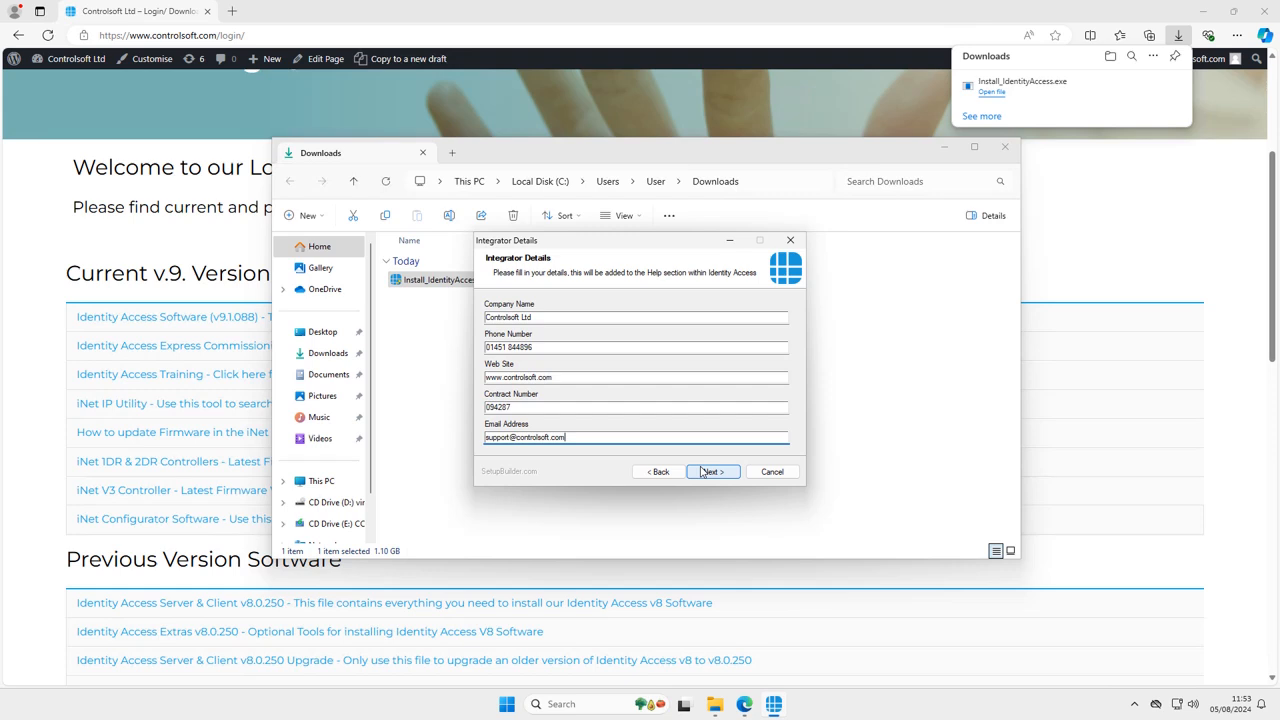
pyautogui.click(704, 472)
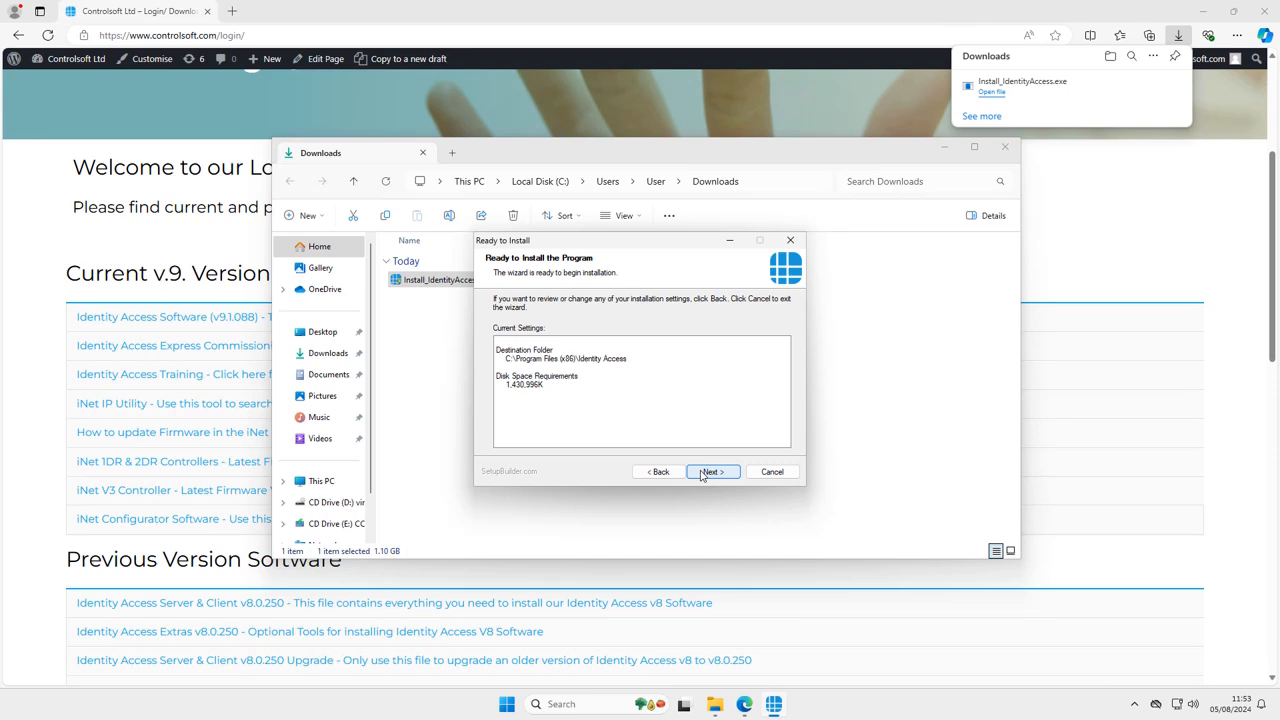
# Install Identity Access and accept the required reboot
pyautogui.click(710, 472)
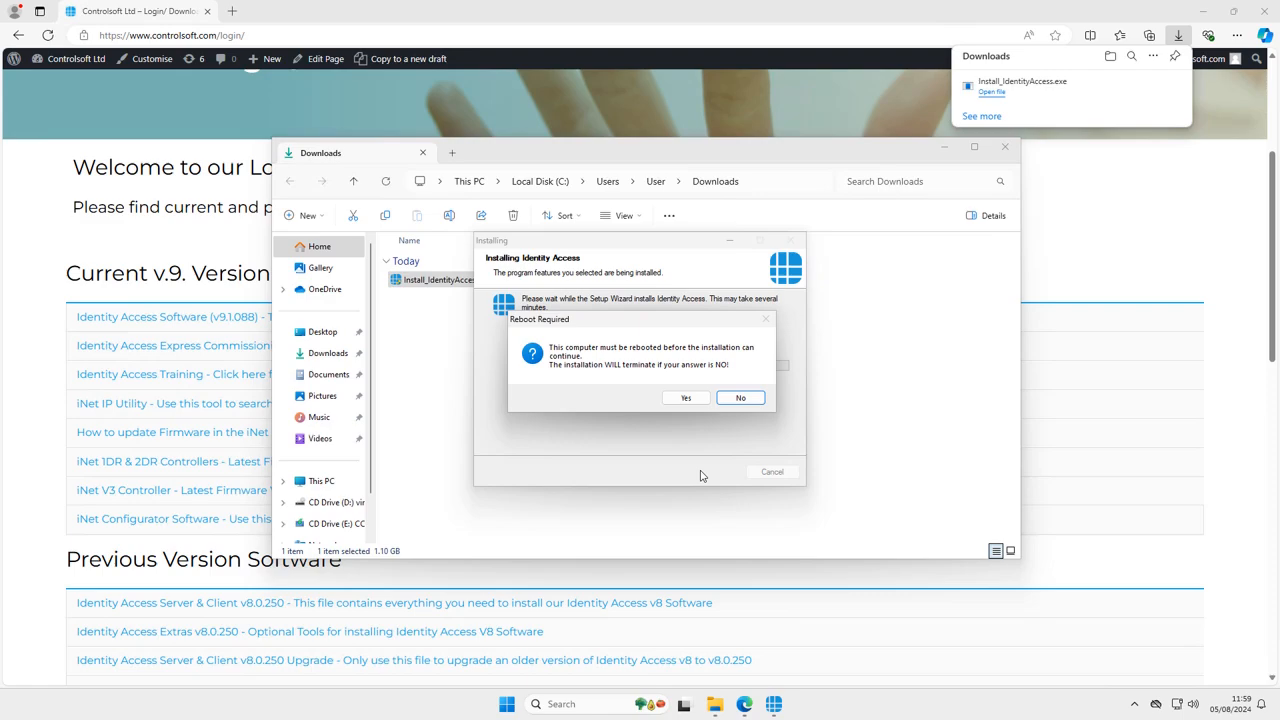
pyautogui.click(687, 398)
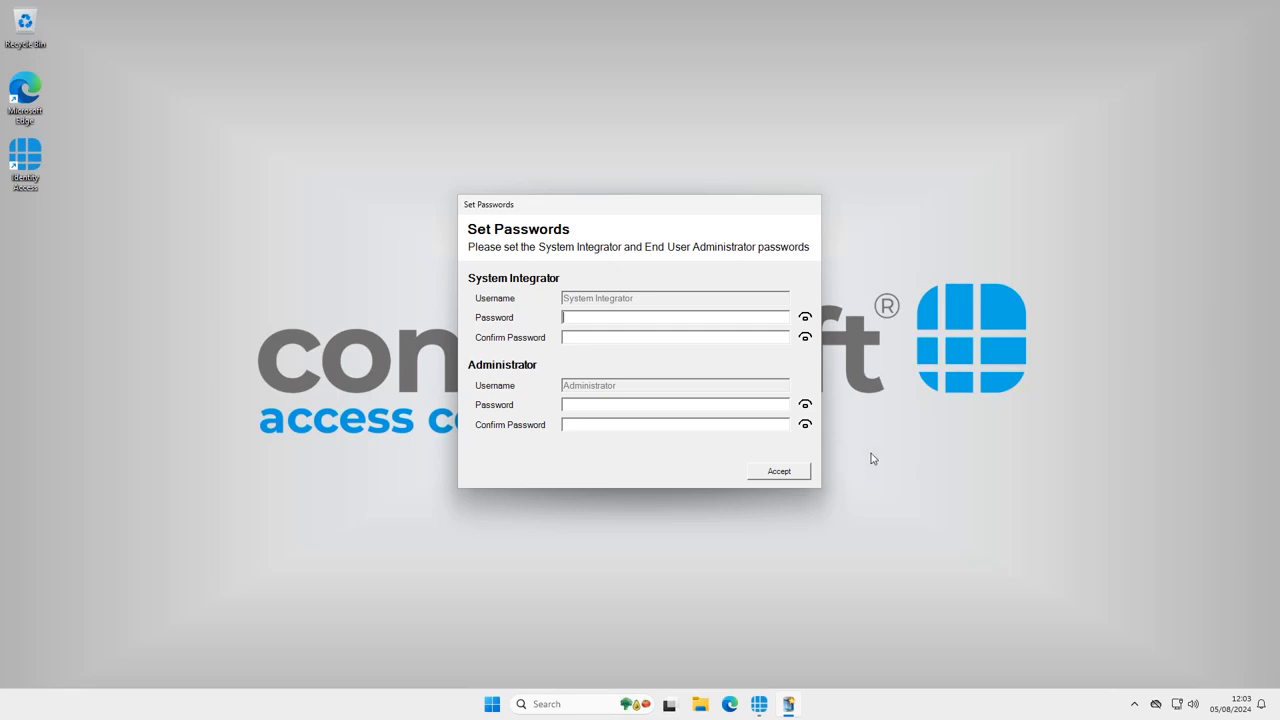
# Enter and confirm the System Integrator password, revealing it briefly to check
pyautogui.click(568, 316)
pyautogui.write('********')
pyautogui.click(581, 337)
pyautogui.write('********')
pyautogui.moveTo(805, 319); pyautogui.dragTo(805, 319)
# Enter and confirm the Administrator password, then accept both passwords
pyautogui.click(582, 408)
pyautogui.write('**********')
pyautogui.click(593, 424)
pyautogui.write('**********')
pyautogui.click(777, 474)
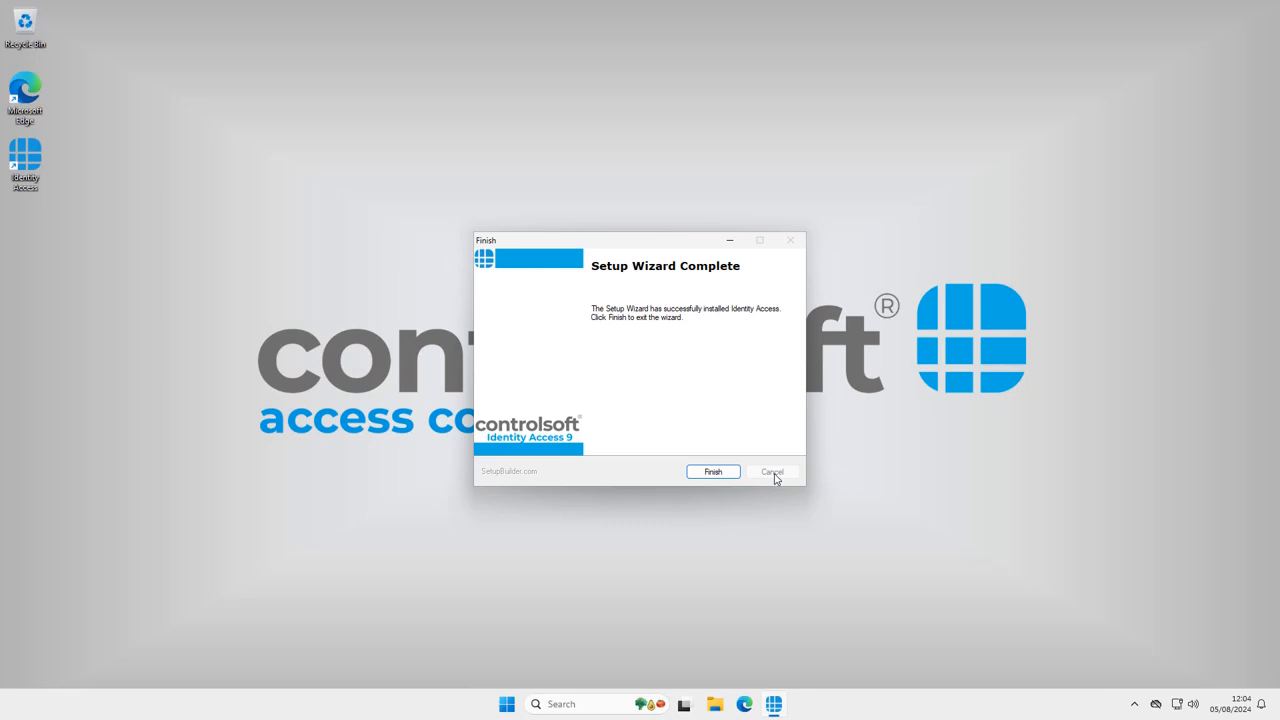
# Finish the Identity Access setup wizard and confirm the restart
pyautogui.click(713, 472)
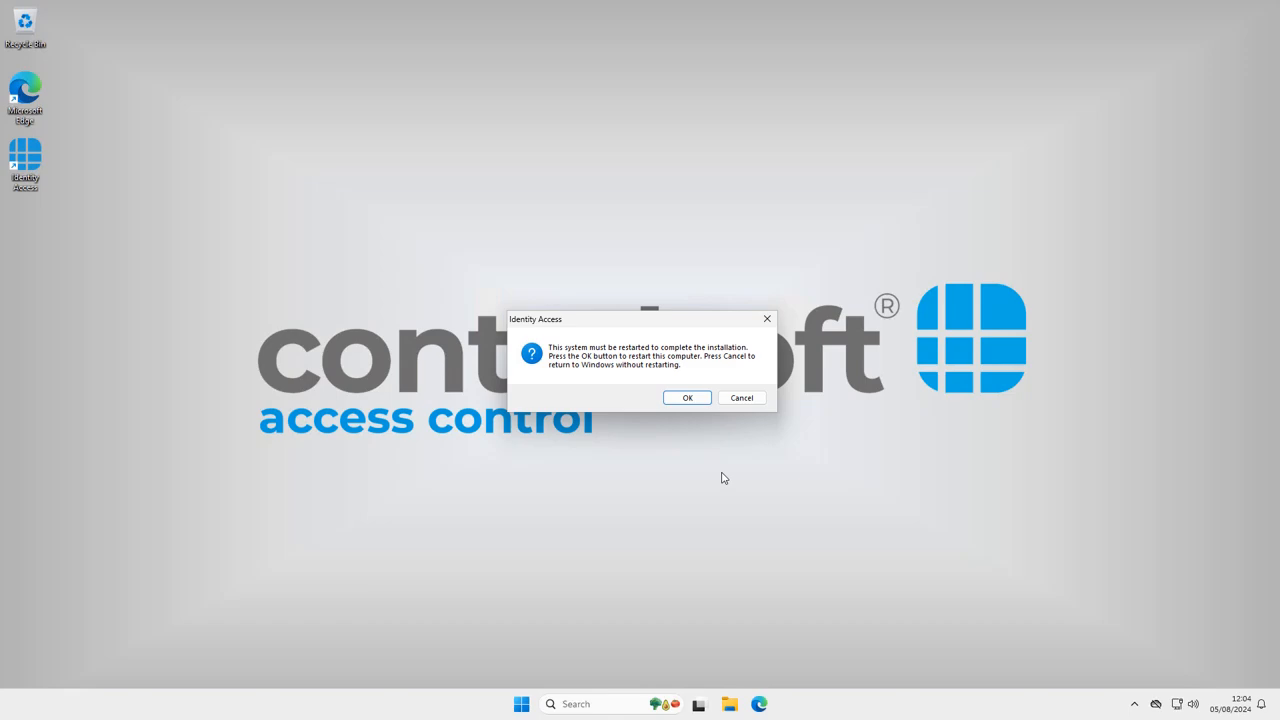
pyautogui.click(688, 399)
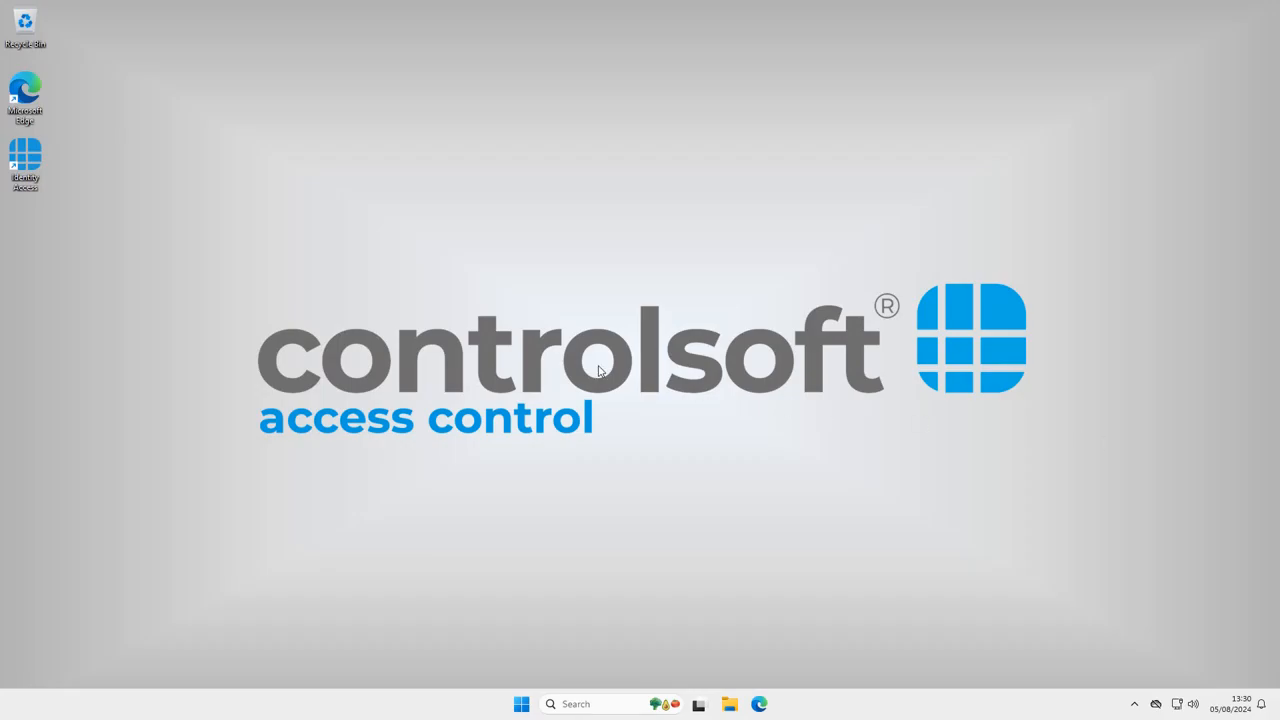
# Launch Identity Access and log on as System Integrator with its password
pyautogui.doubleClick(14, 158)
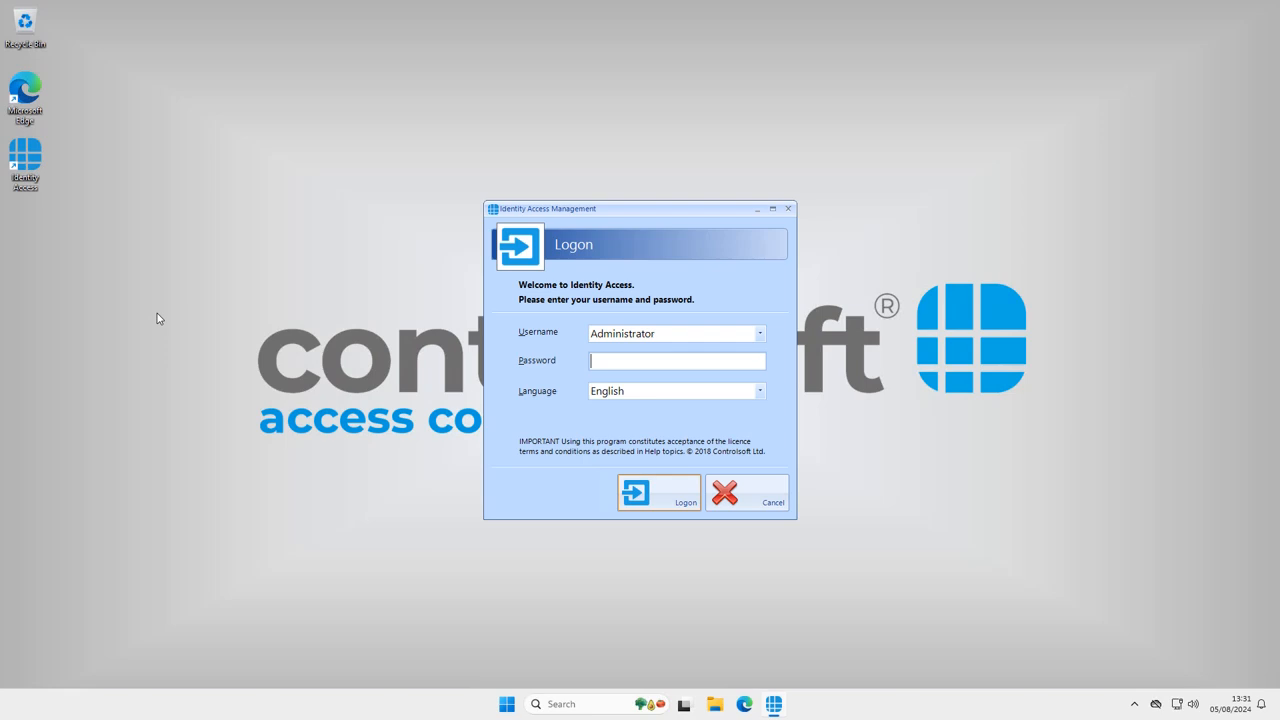
pyautogui.click(614, 333)
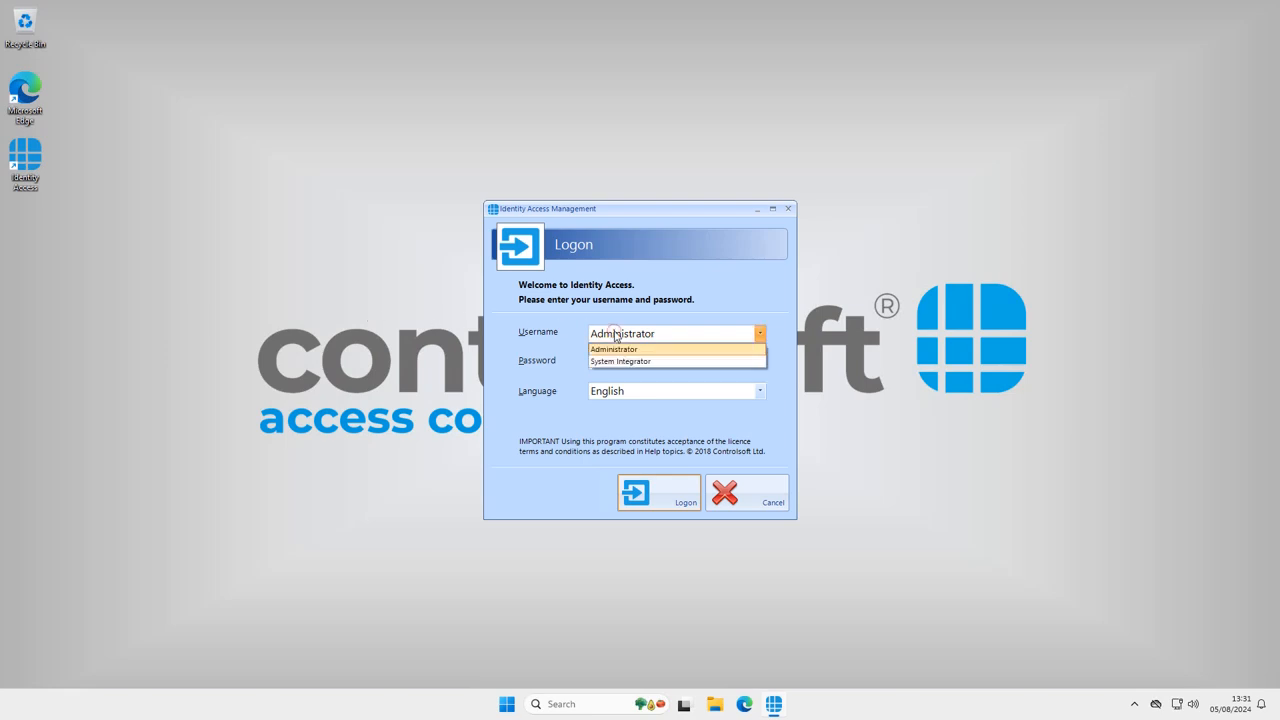
pyautogui.click(625, 361)
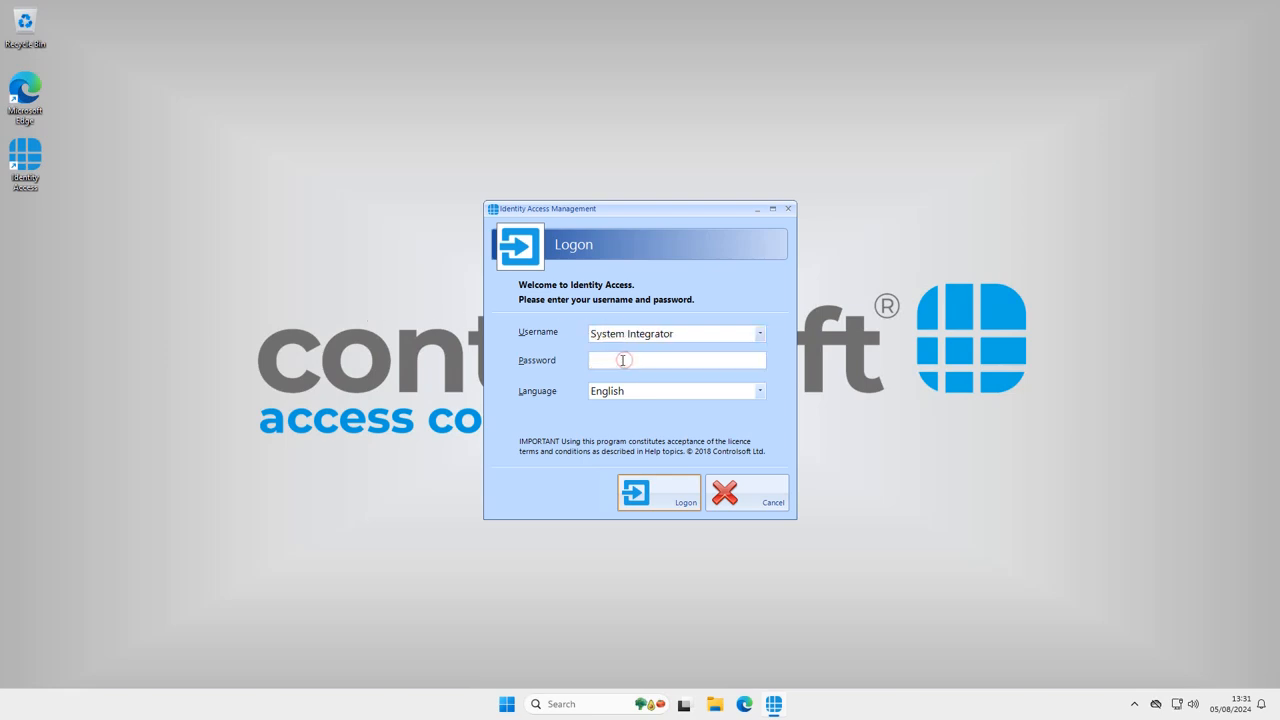
pyautogui.click(622, 360)
pyautogui.write('**')
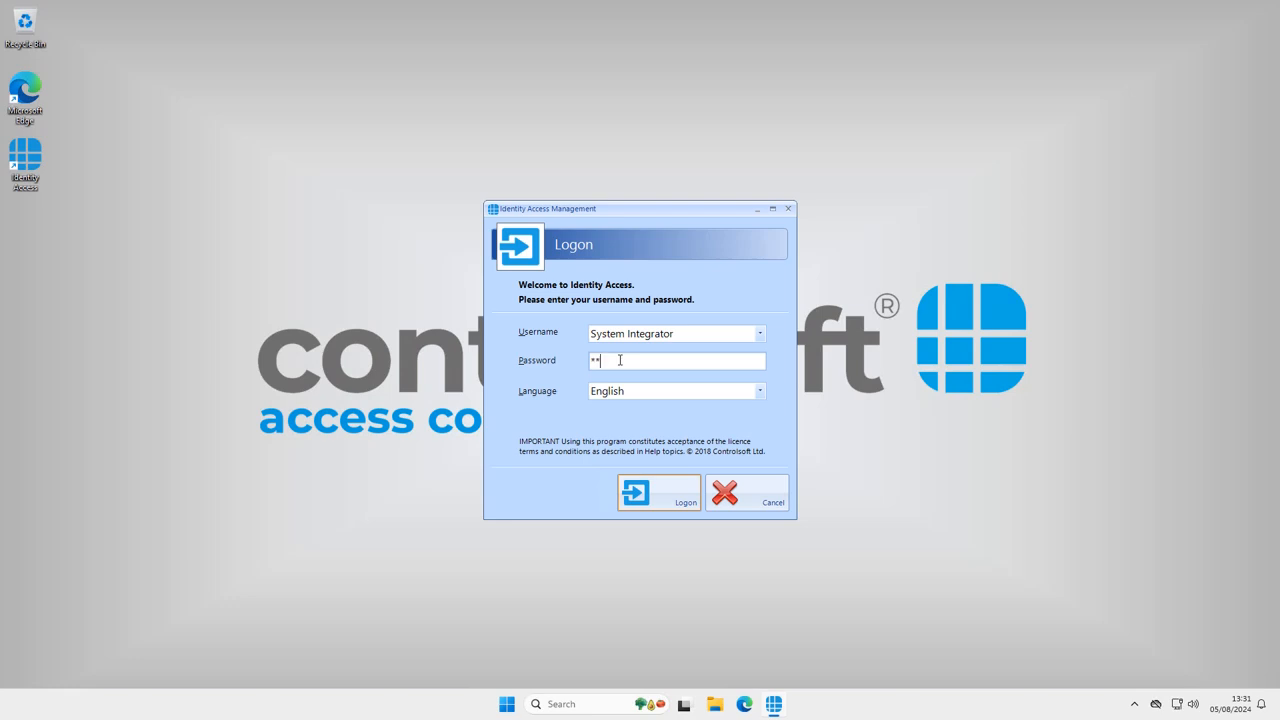
pyautogui.write('******')
pyautogui.press('Return')
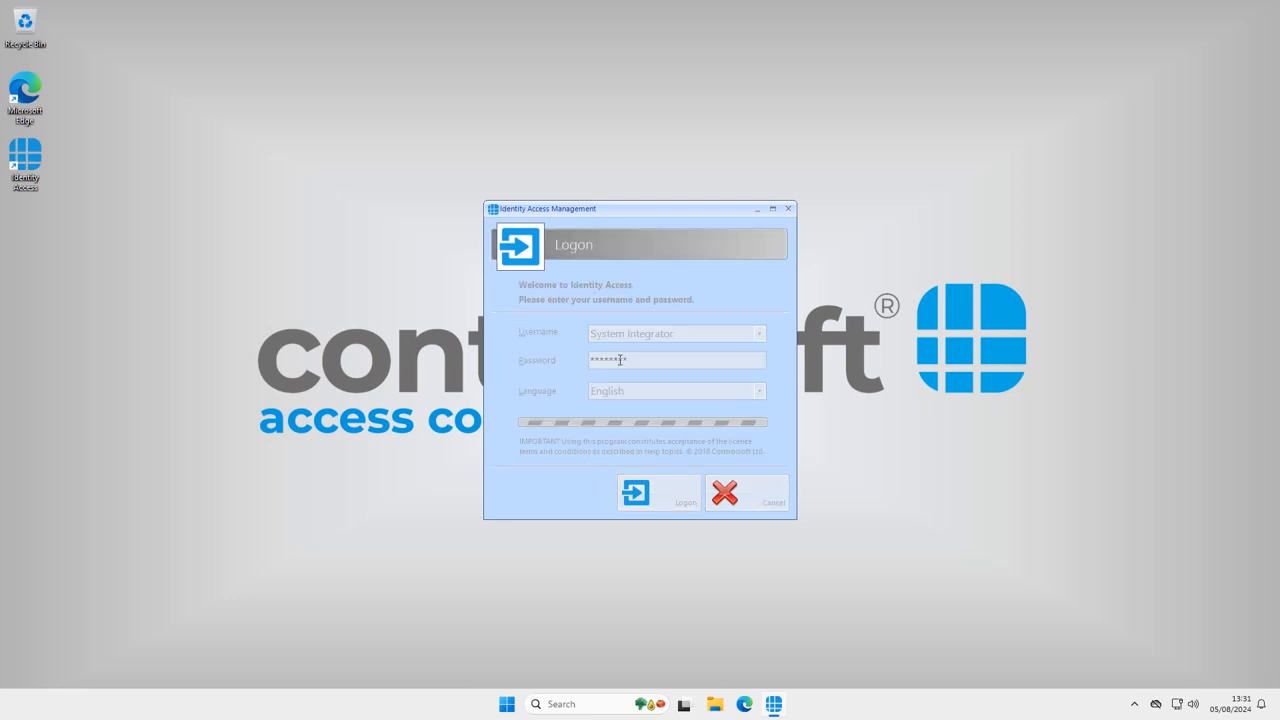